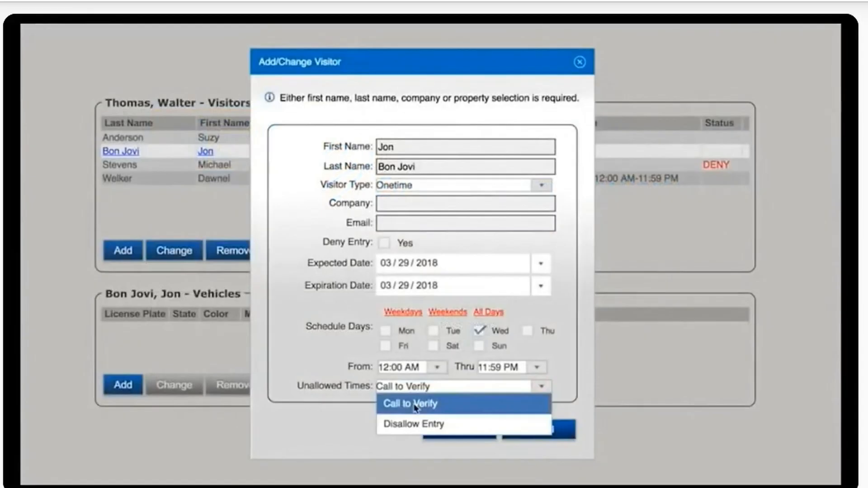
Step: Set the 03/29/2018 one-time visitor's unallowed times to Call to Verify
click(543, 387)
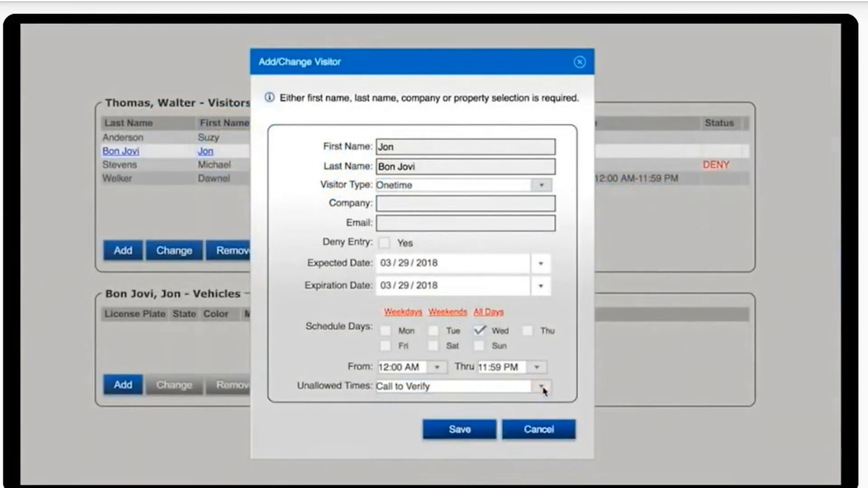
click(542, 388)
Step: Add a visitor for the found resident, bringing up the Call Resident dialog
click(428, 422)
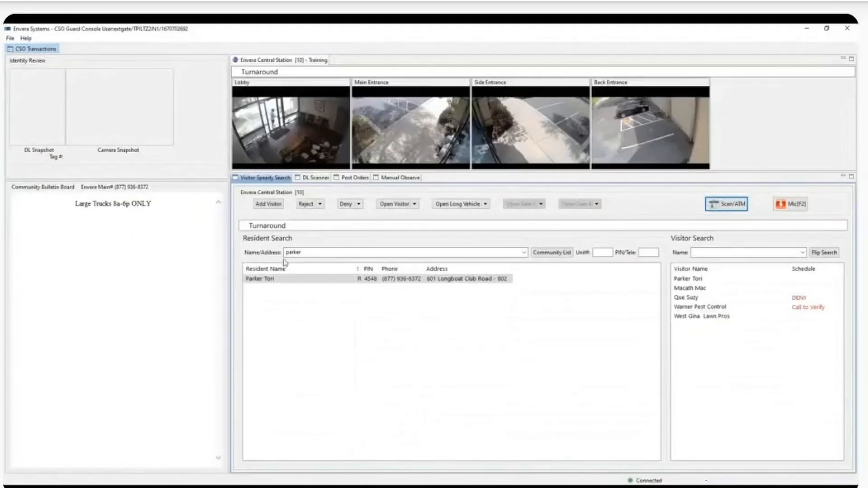
click(270, 205)
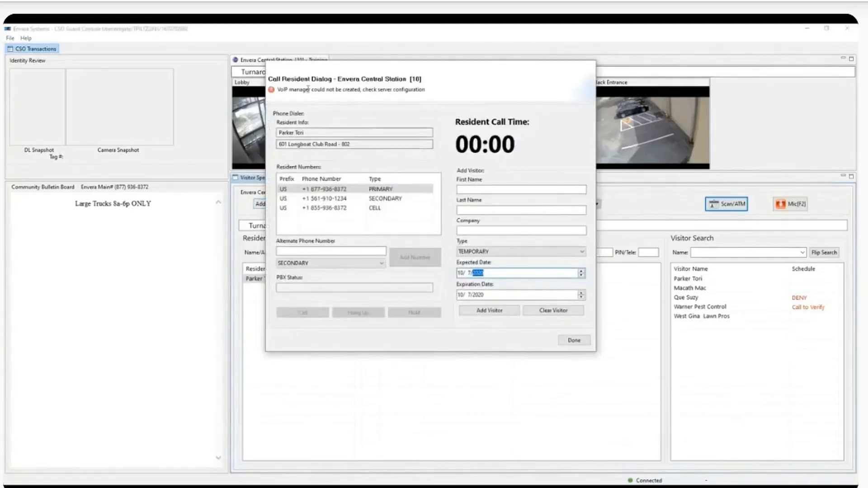
Step: Select the resident's PRIMARY phone number and close the Call Resident dialog with Done
click(384, 190)
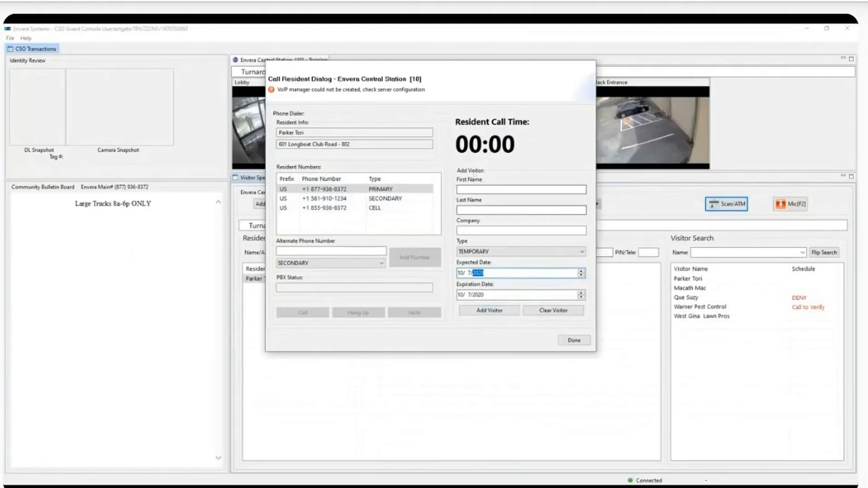
click(573, 340)
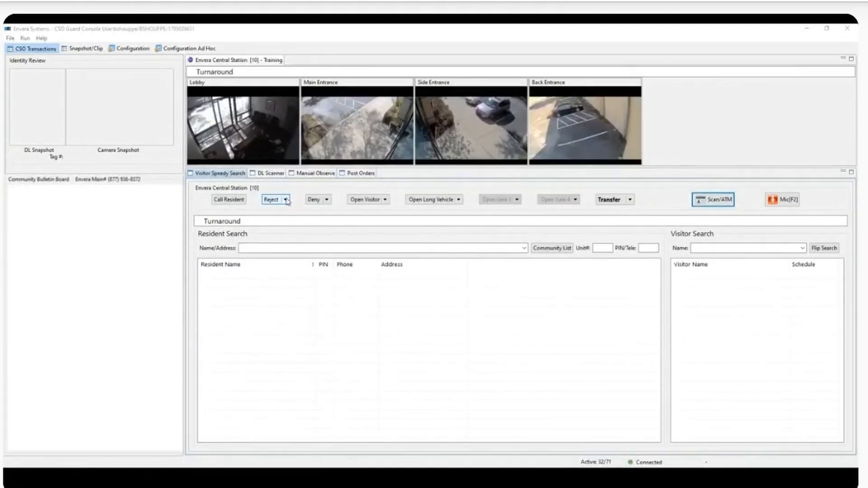
click(286, 200)
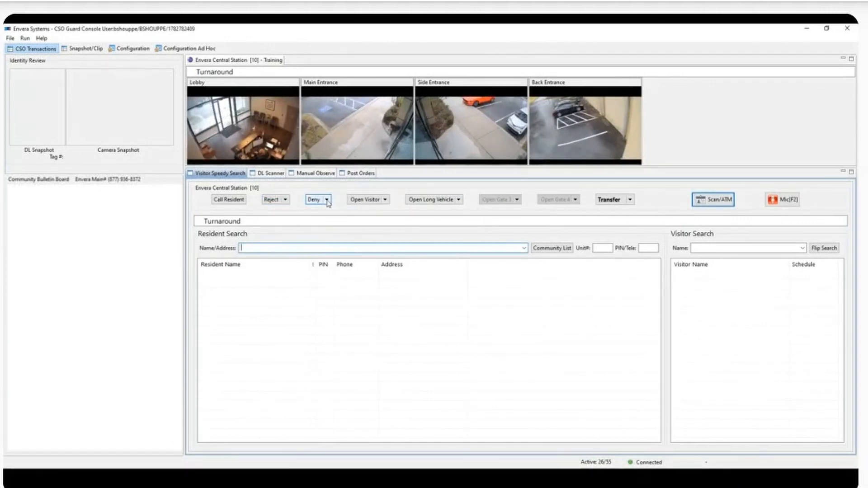
click(326, 200)
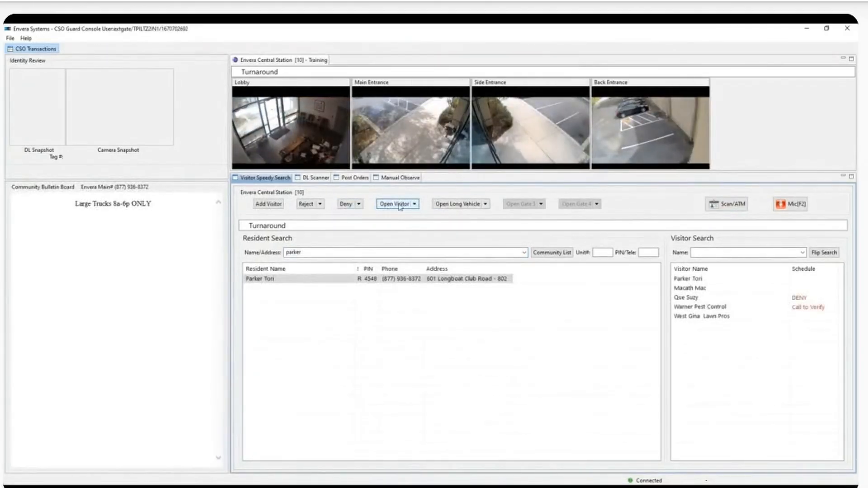
Step: Open the visitor view and switch to the DL Scanner page
click(390, 204)
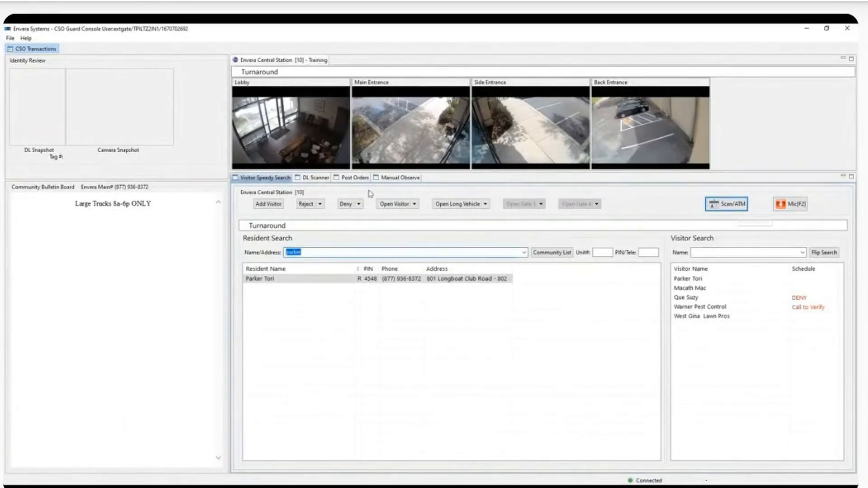
click(316, 177)
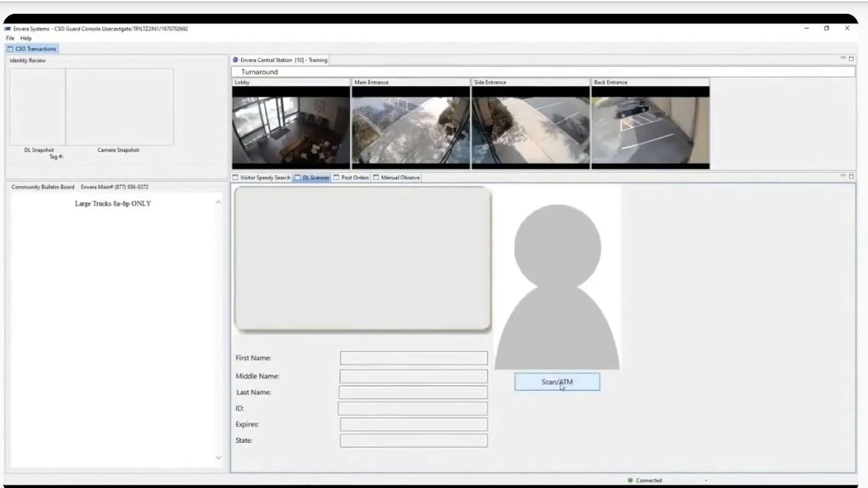
Step: Show the Post Orders table, including notices like Large Truck Restrictions 8a-6p ONLY
click(347, 178)
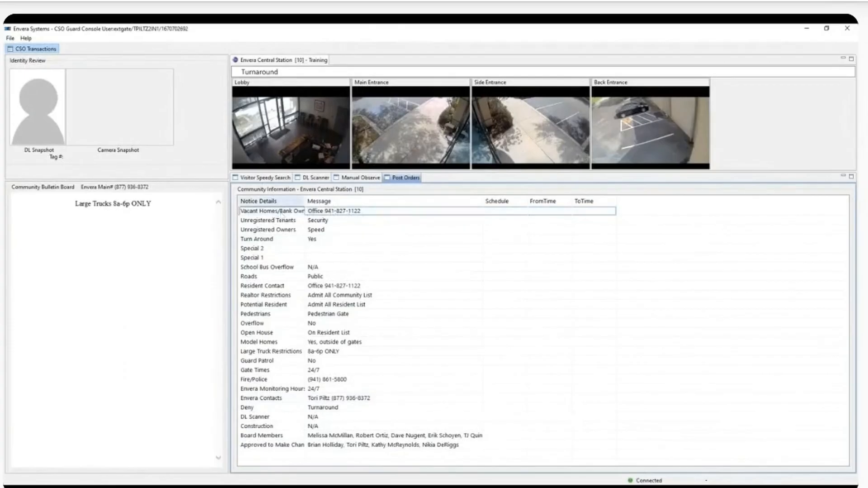
Step: Widen the Notice Details column and select the Resident Contact, Overflow and Open House notices
drag(304, 200, 332, 200)
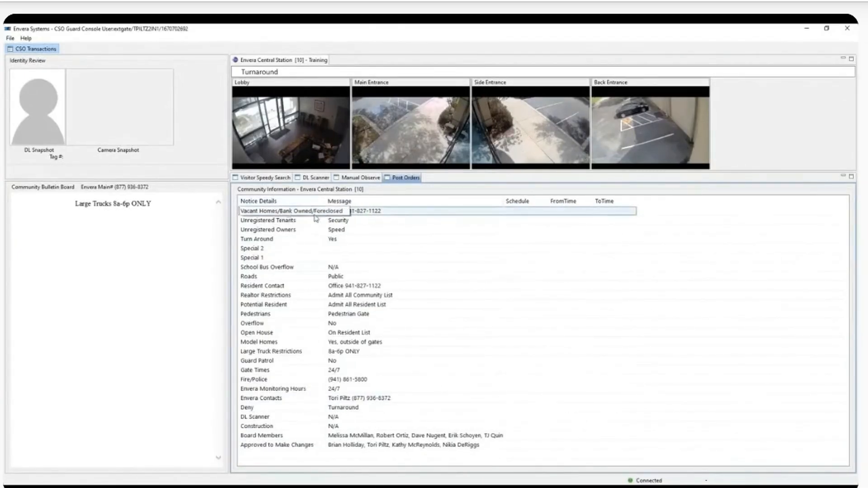
click(401, 290)
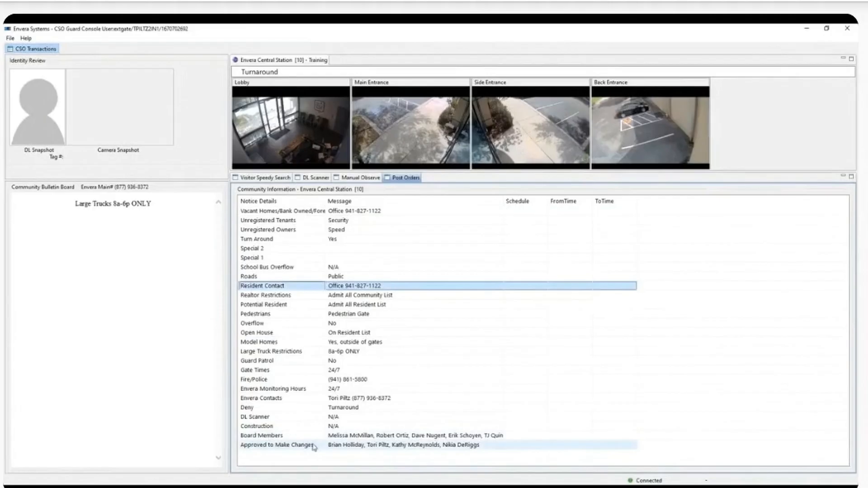
click(343, 324)
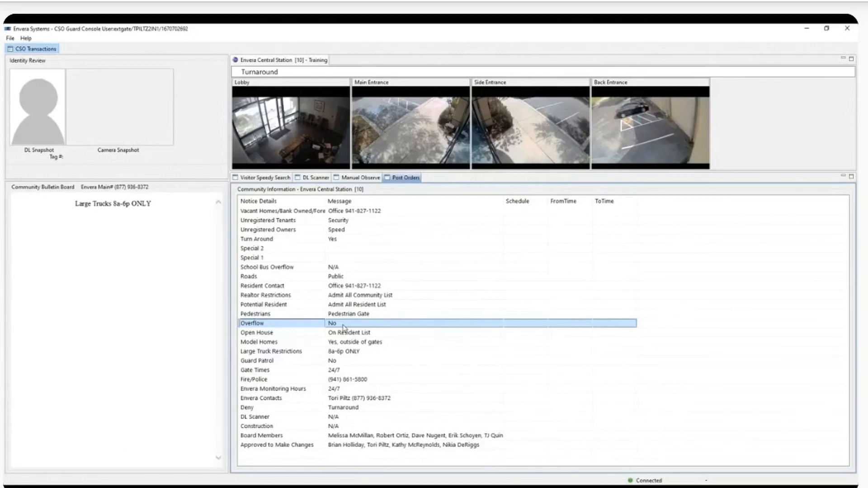
click(275, 335)
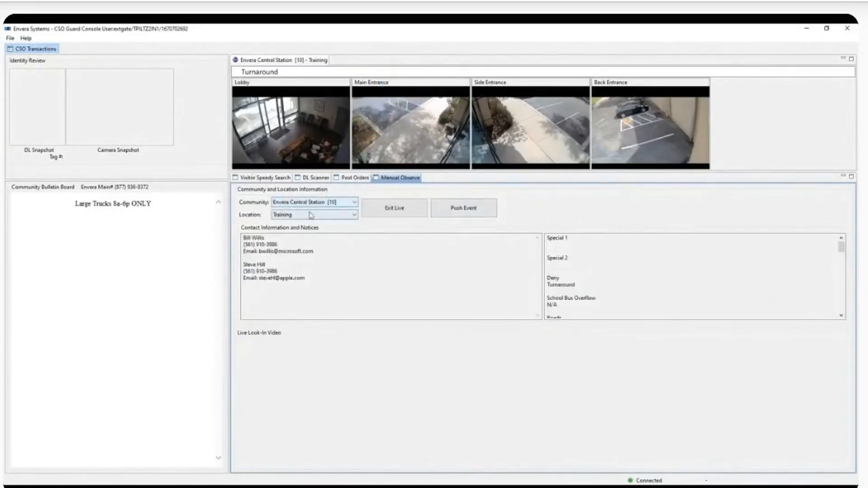
Step: Push a live look-in event with Location set to Training
click(309, 216)
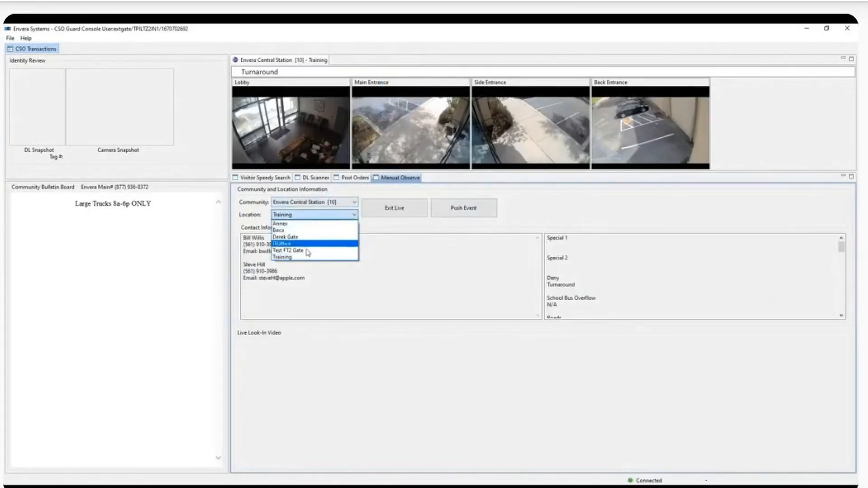
click(222, 207)
click(473, 207)
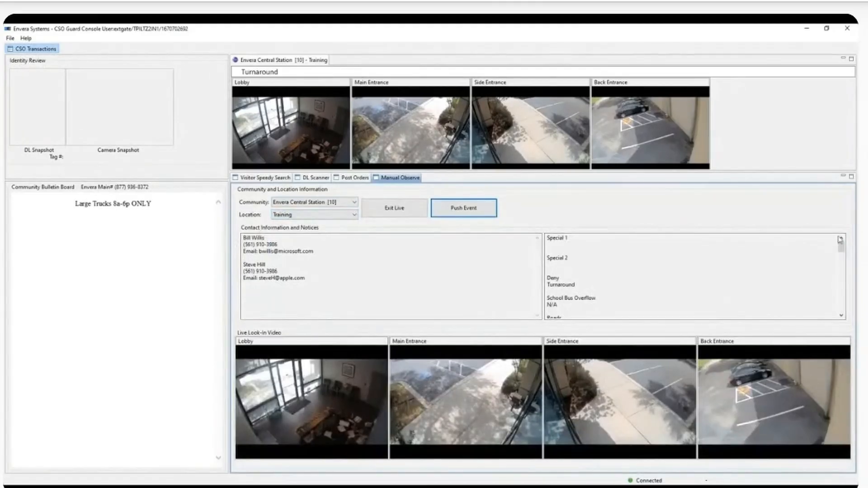
Step: Return to Visitor Speedy Search to see the found resident's visitor list
scroll(843, 252, down, 3)
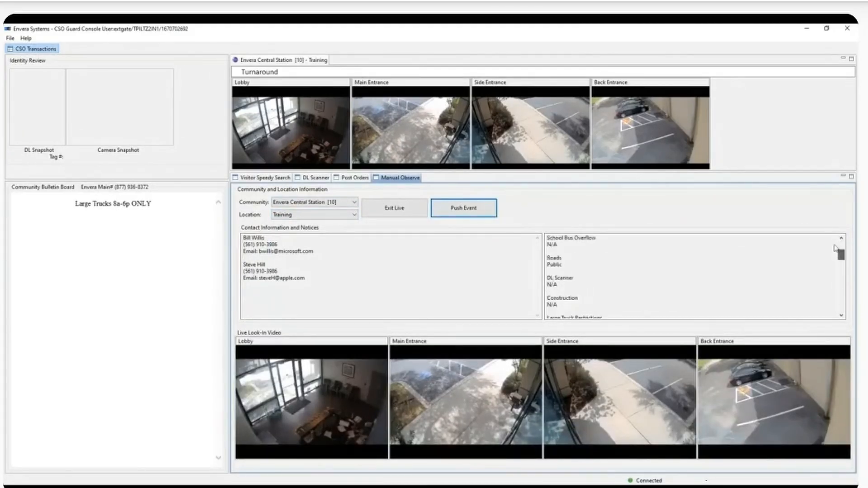
scroll(836, 249, up, 3)
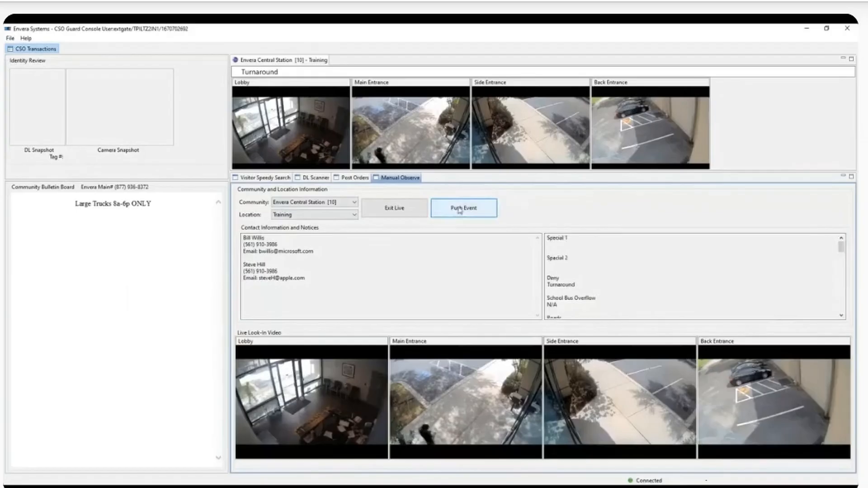
click(266, 178)
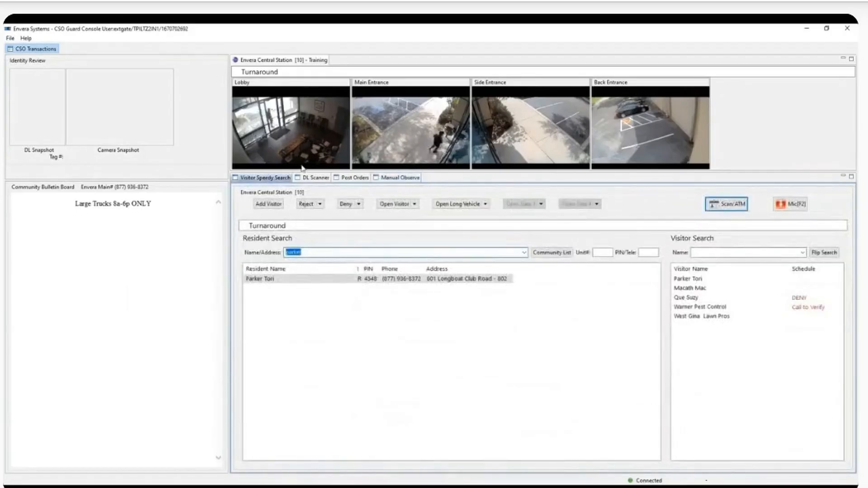
Step: Clear the Name/Address search text and switch to the DL Scanner page
key(BackSpace)
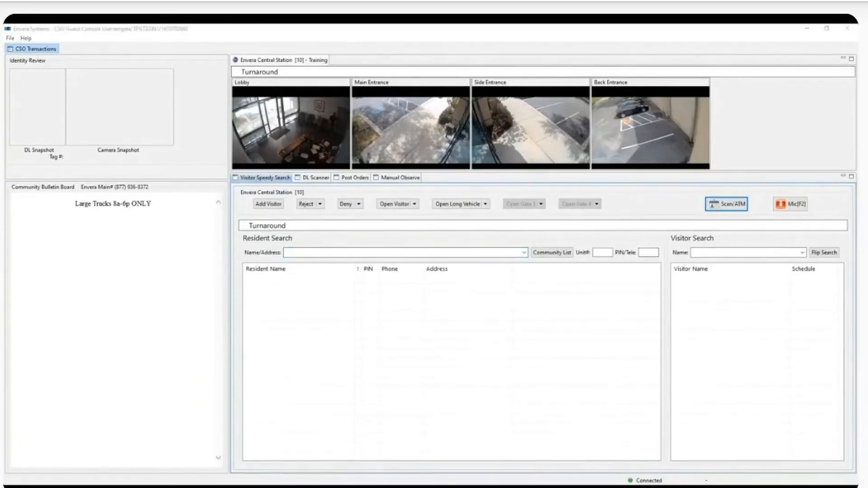
mouse_move(312, 178)
mouse_down()
mouse_move(216, 195)
mouse_move(128, 175)
mouse_move(216, 199)
mouse_move(802, 204)
mouse_move(487, 204)
mouse_move(321, 184)
mouse_up()
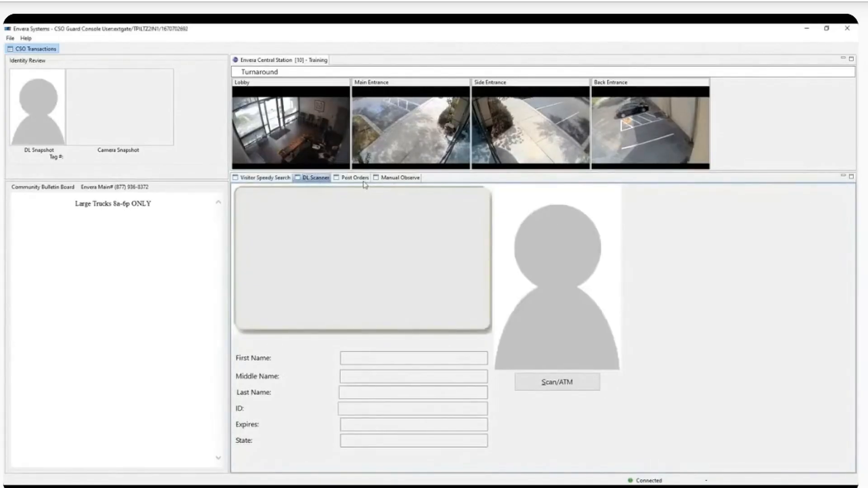
Step: Restore the console window and pull the Post Orders panel out into a floating window
click(826, 30)
drag(452, 121, 444, 40)
click(314, 159)
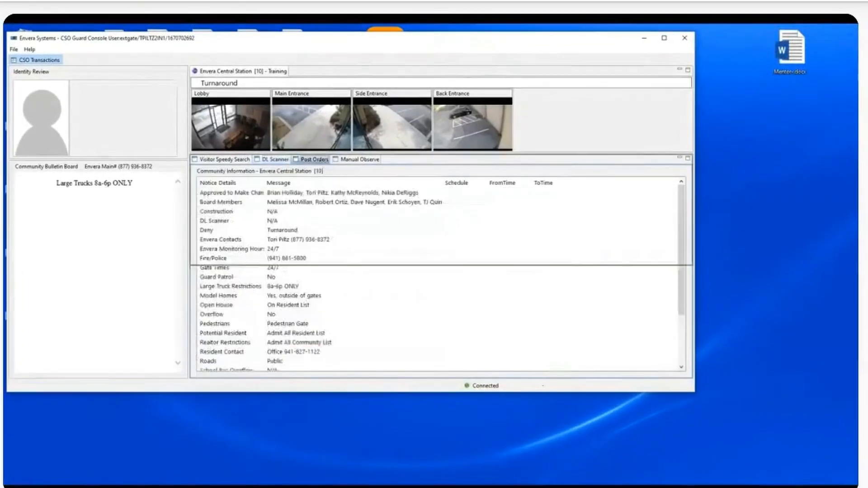
drag(314, 159, 761, 194)
Step: Close the floating Post Orders window to re-dock it, then browse the Help menu
drag(708, 189, 240, 163)
click(699, 166)
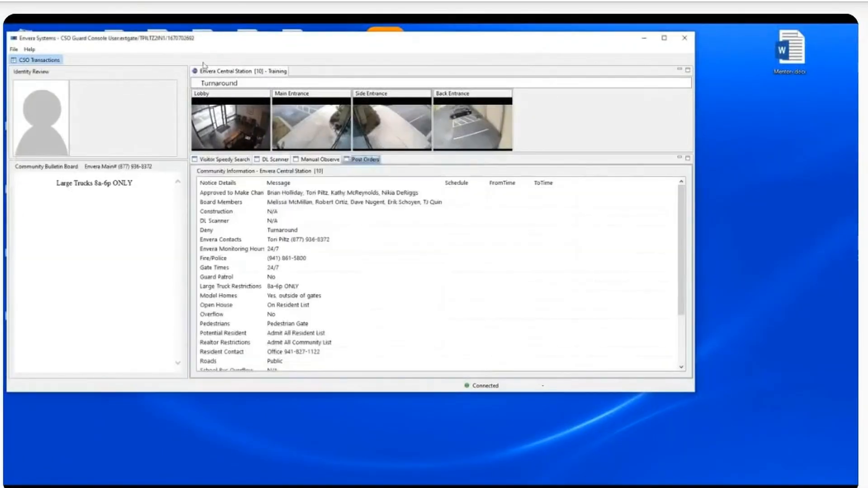
click(29, 49)
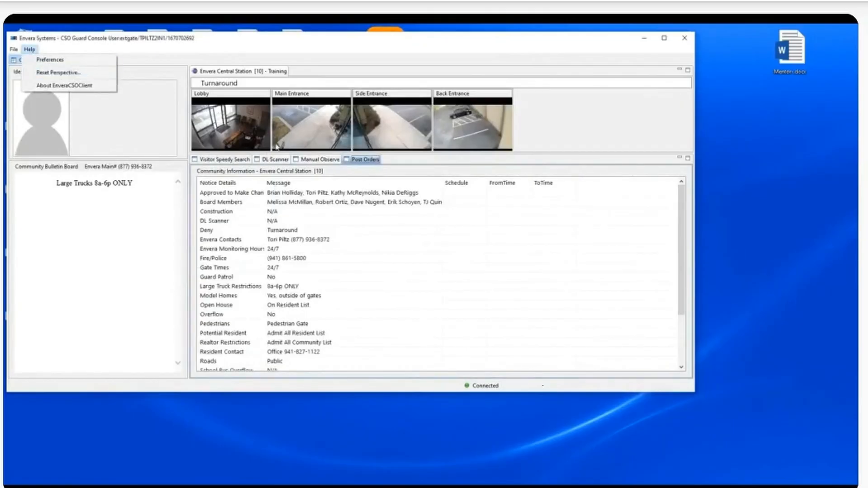
click(394, 58)
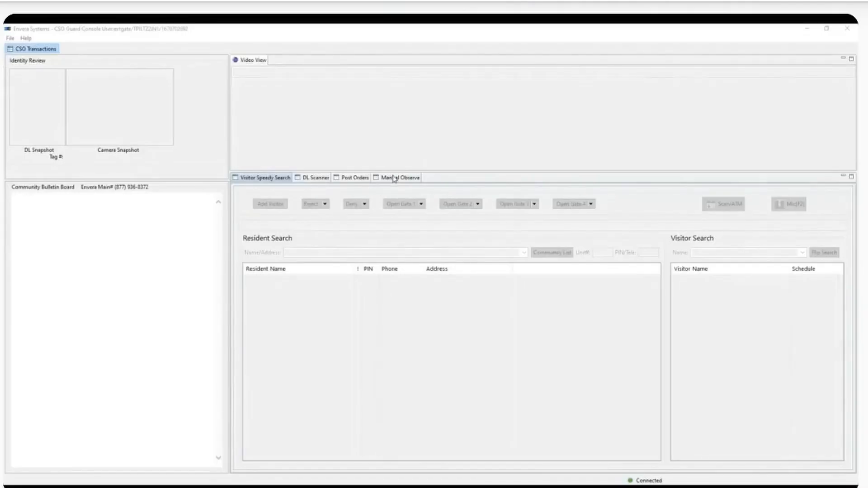
Step: From Manual Observe, push a live look-in event for the Training location
click(394, 178)
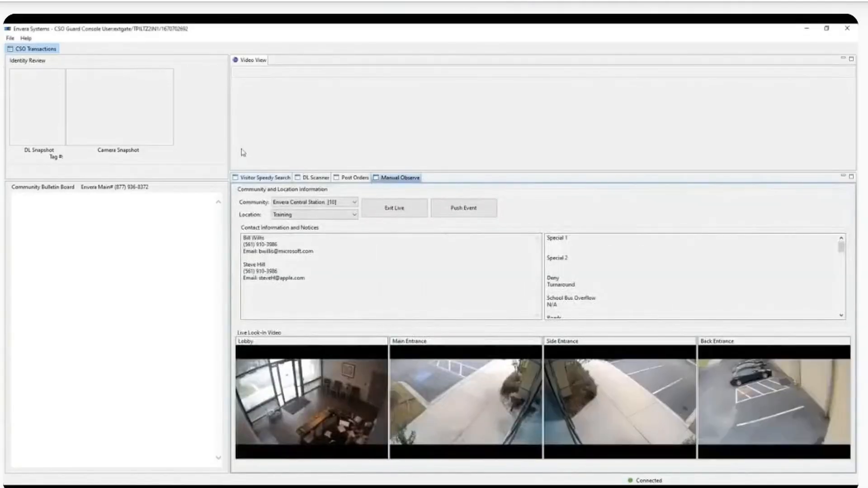
click(313, 213)
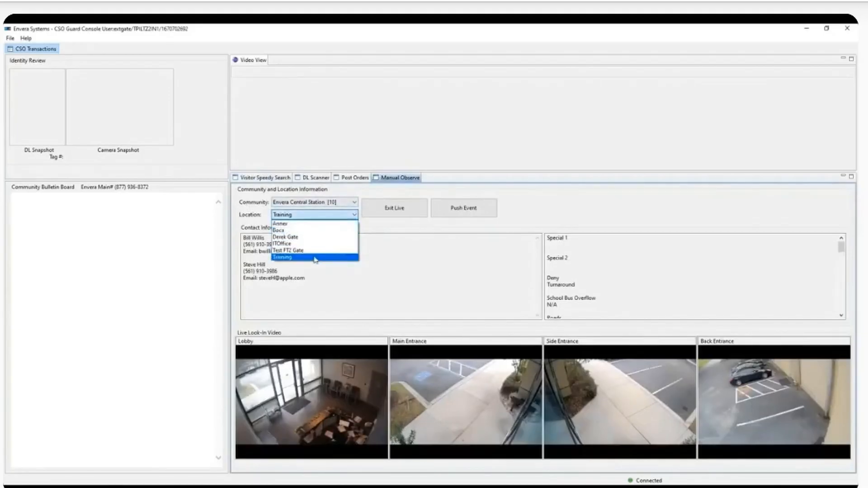
click(315, 257)
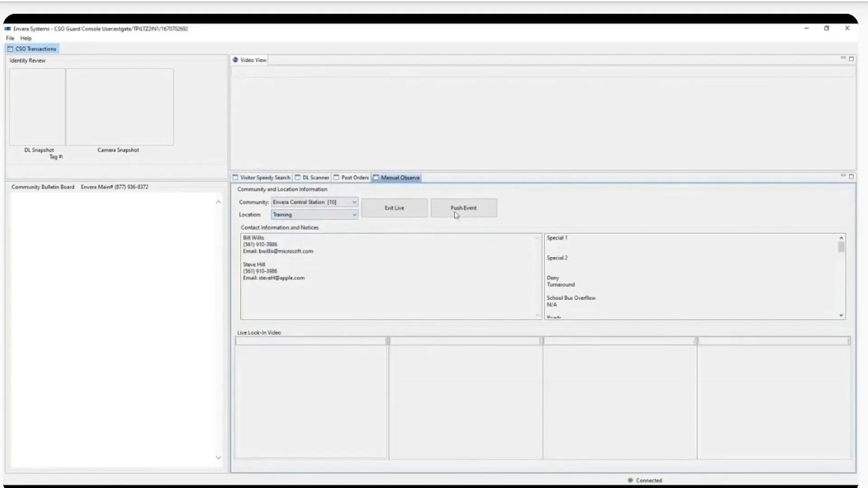
click(464, 210)
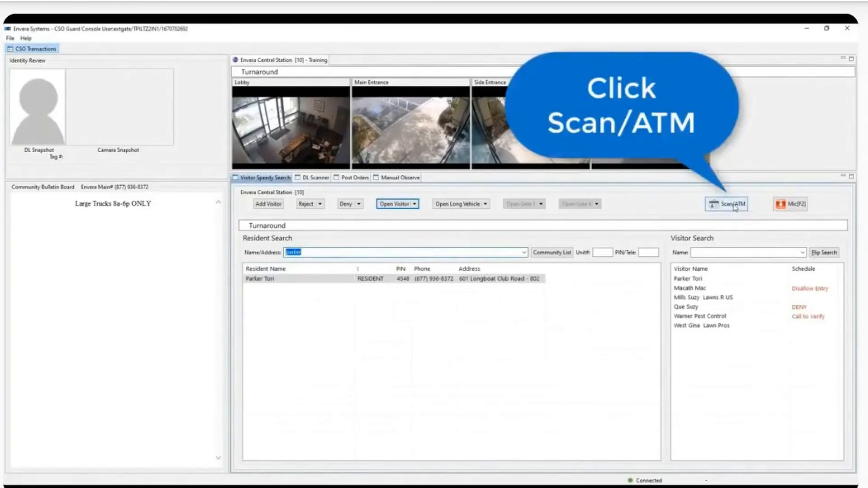
Step: Return to Visitor Speedy Search, select the found resident, and highlight the Name/Address search text
click(734, 206)
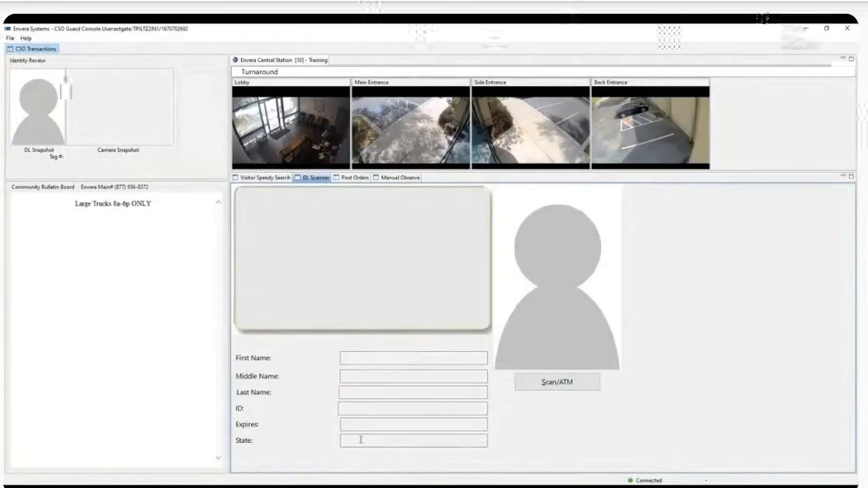
click(269, 178)
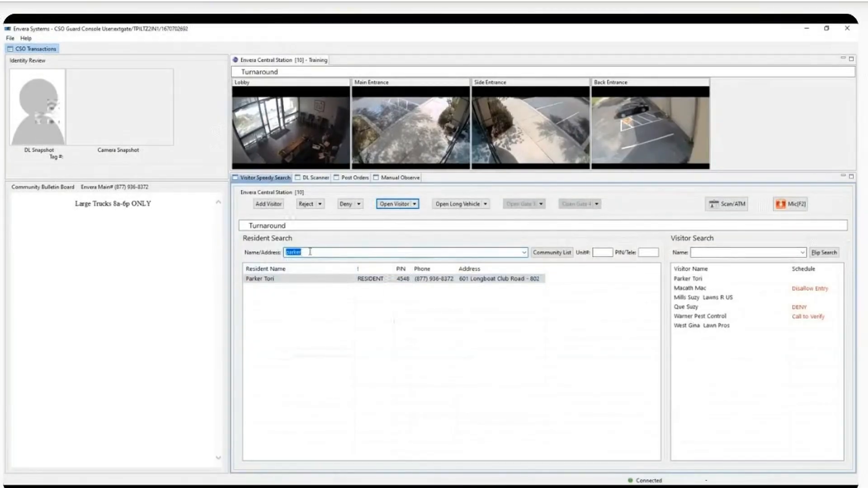
click(280, 279)
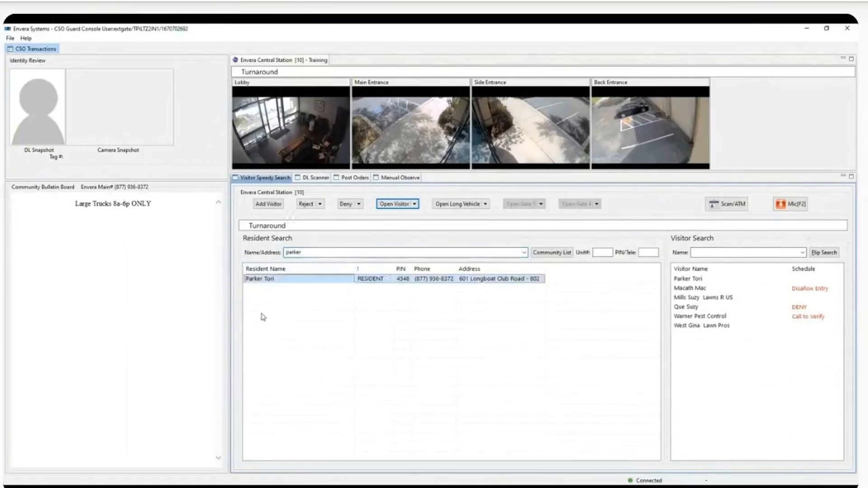
click(319, 253)
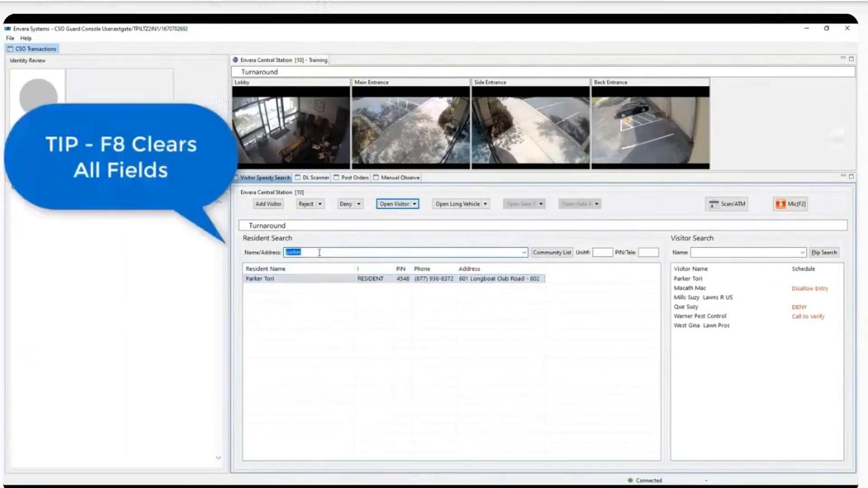
Step: Clear all search fields and result lists with F8
key(F8)
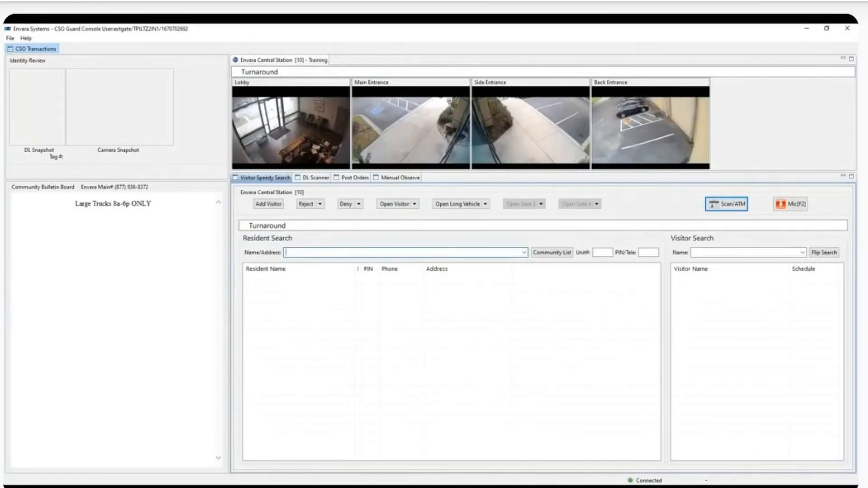
Step: Search residents for 'pai' and pick the matching resident to list their visitors
text(pa)
text(i)
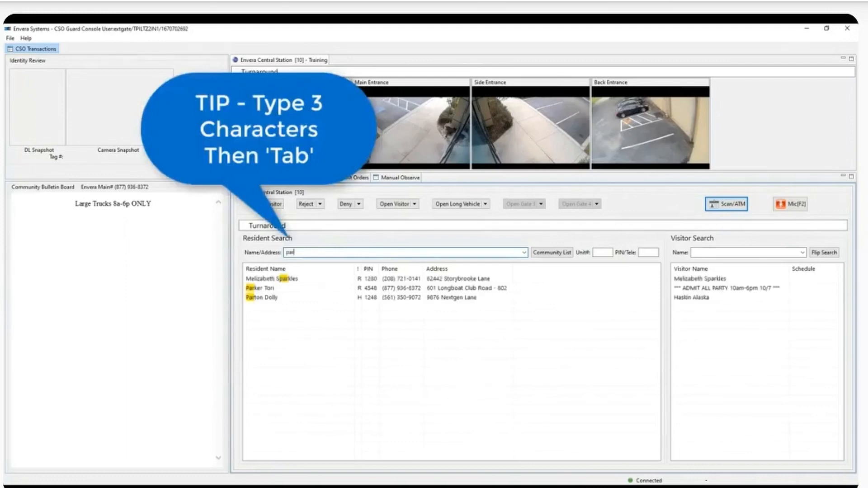
key(Tab)
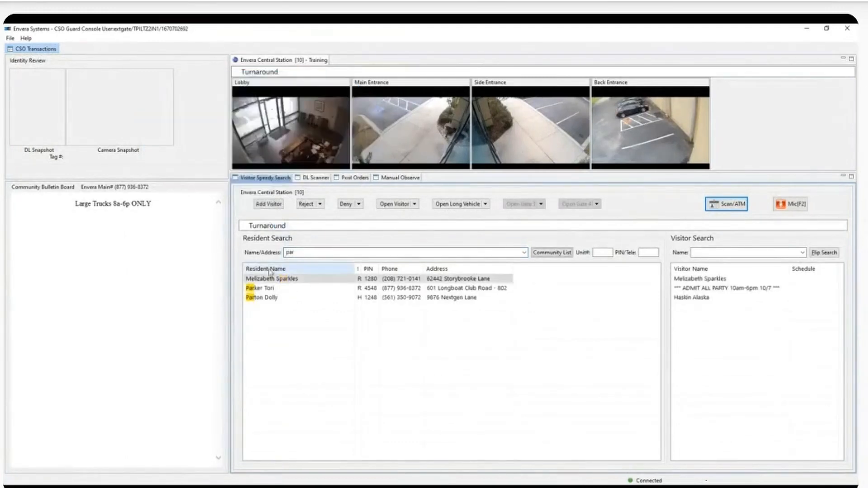
double_click(300, 254)
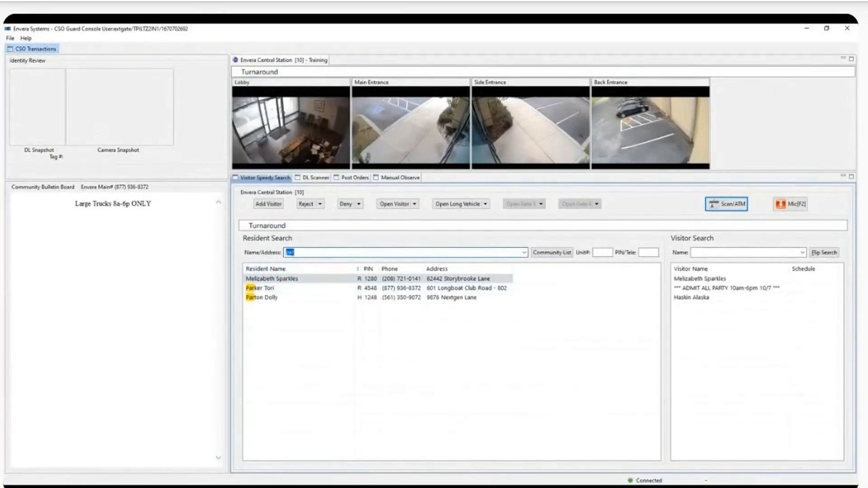
click(296, 290)
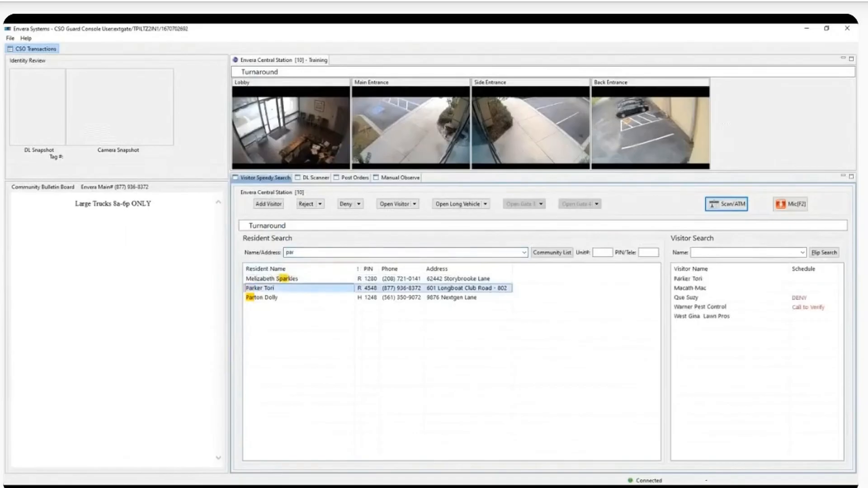
Step: Retype the resident search as 'pa' and pick the matching resident to show their visitors
double_click(304, 252)
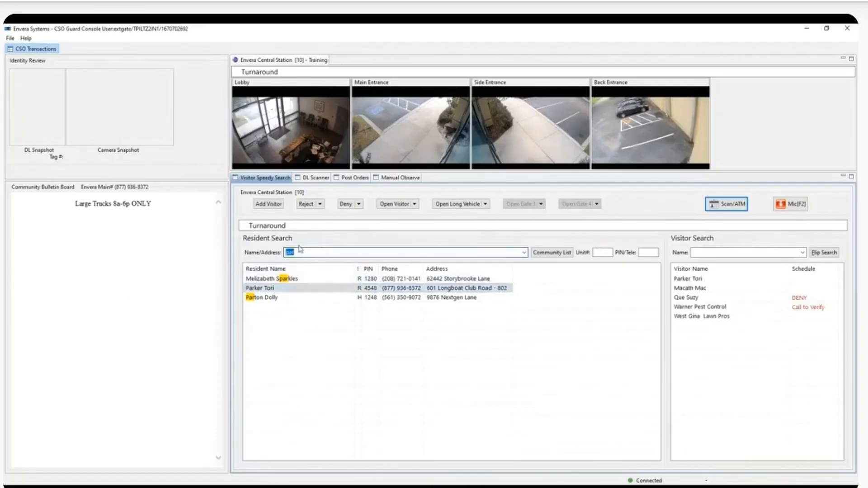
text(pa)
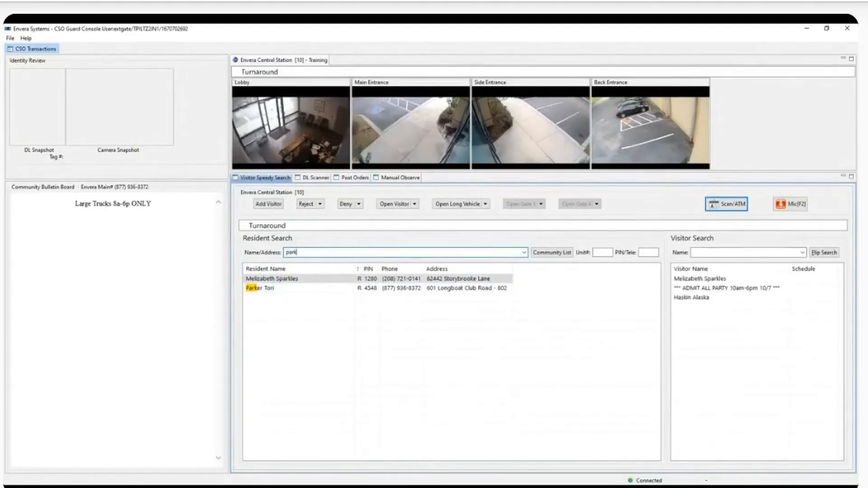
click(282, 291)
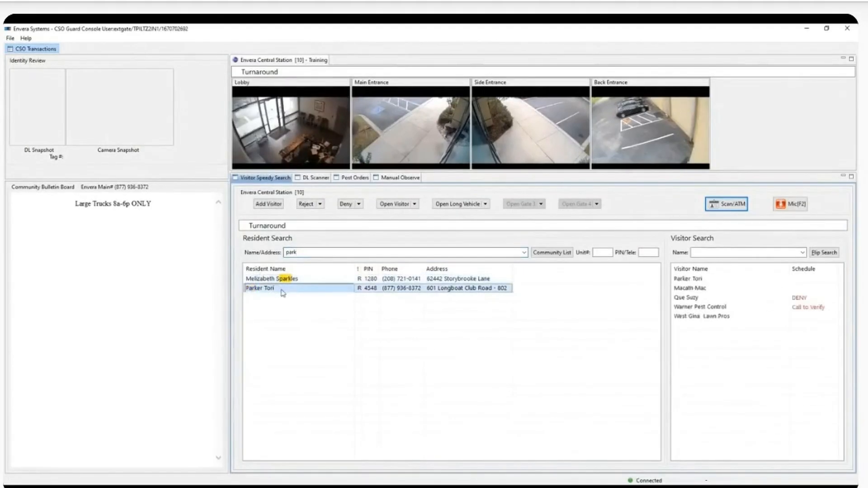
double_click(307, 252)
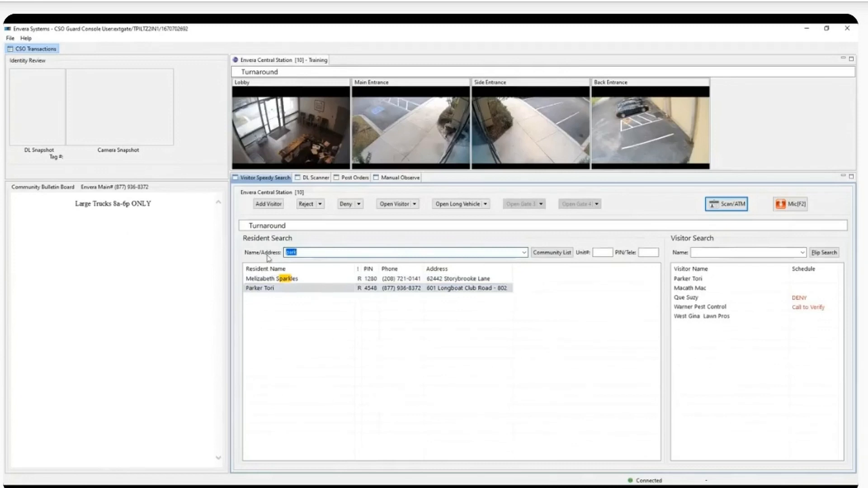
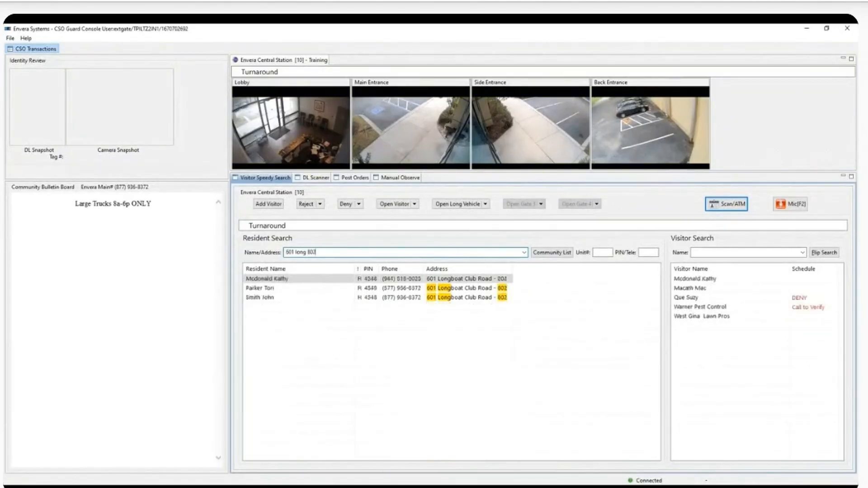
Step: Search by address '601 long', pick the matching resident, then delete the address search
click(317, 288)
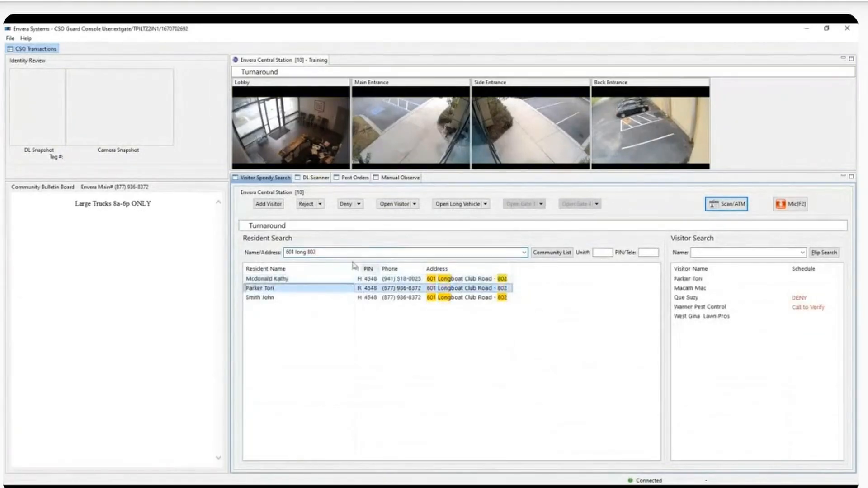
triple_click(323, 254)
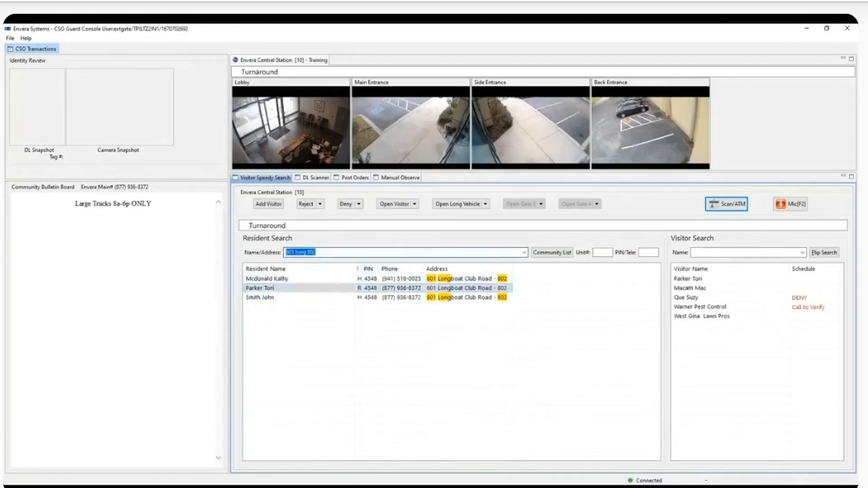
key(BackSpace)
click(607, 251)
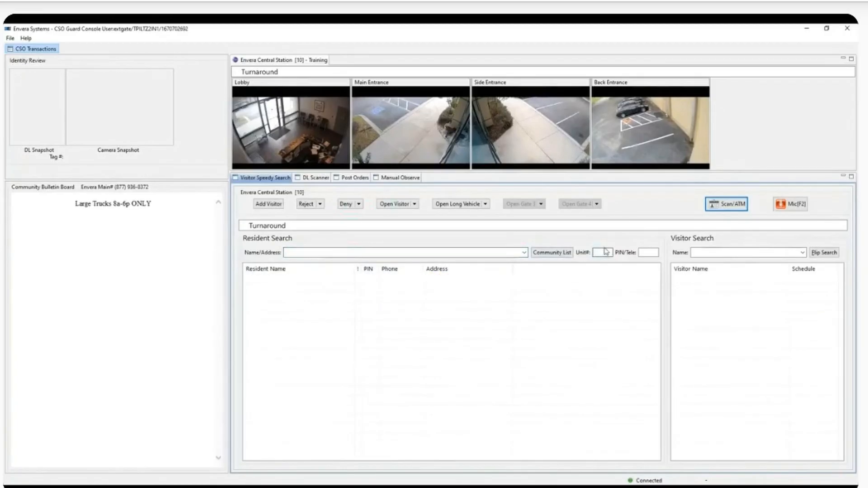
Step: Search by unit number 80, widen the resident type column, then erase the unit number
text(802)
key(Tab)
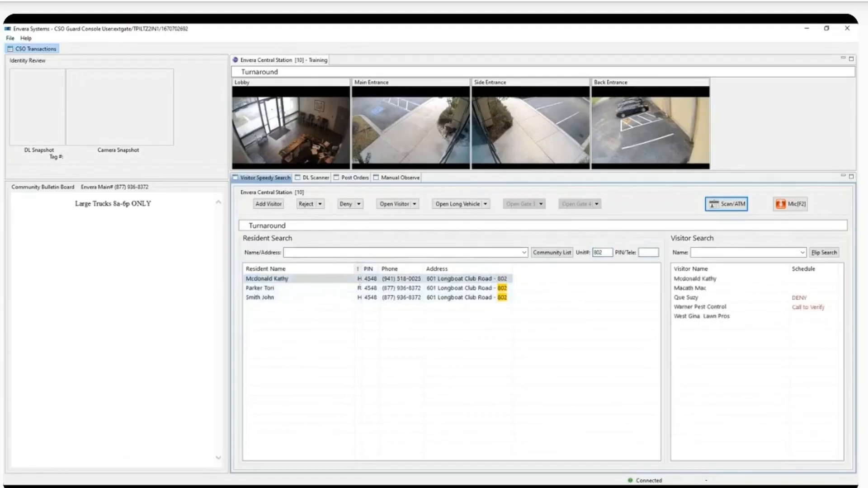
drag(362, 269, 367, 269)
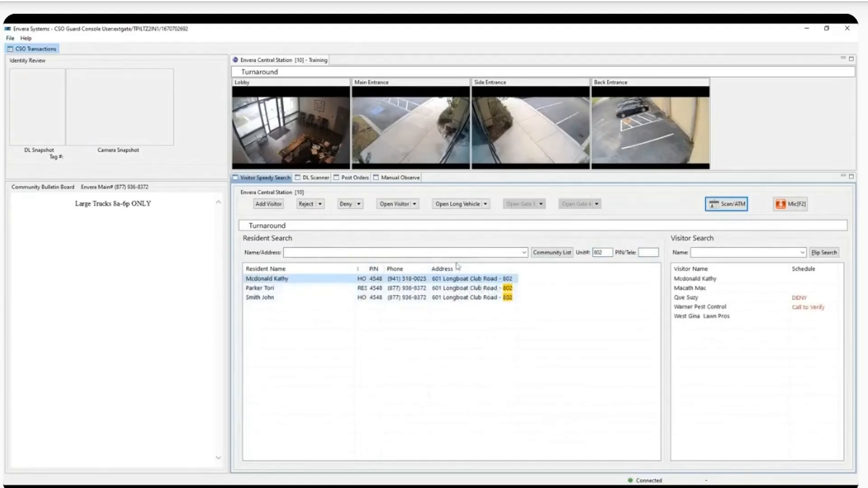
click(604, 252)
key(BackSpace)
key(BackSpace)
key(BackSpace)
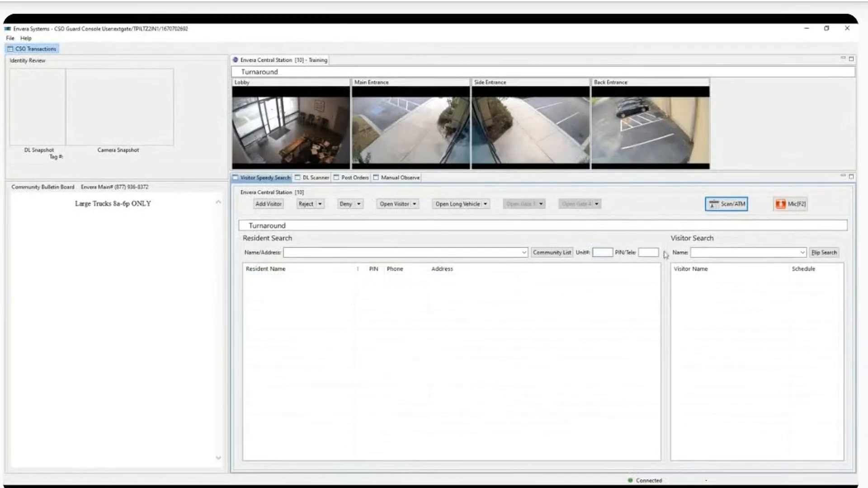
Step: Look up residents in PIN/Tele by '0025' and then phone digits '4548', checking the matches
click(648, 254)
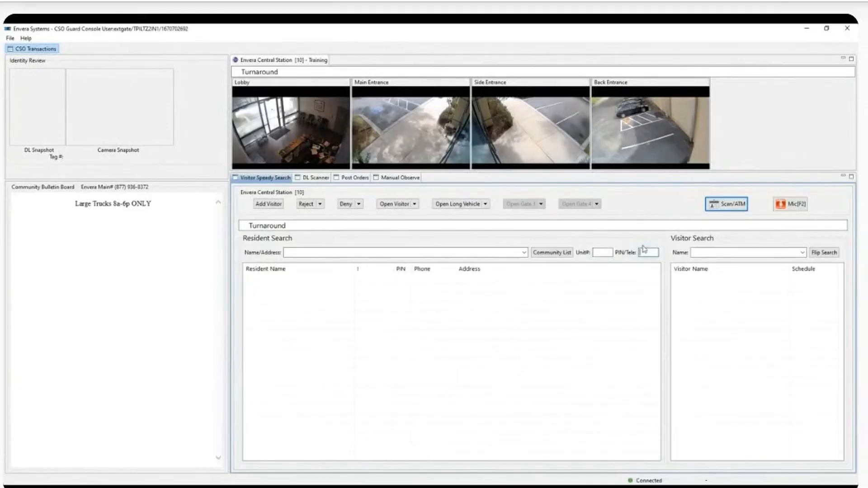
text(0025)
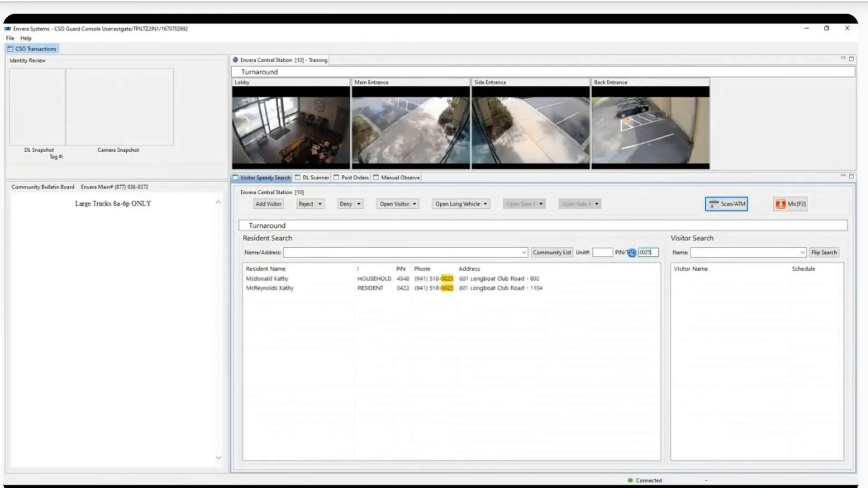
click(471, 279)
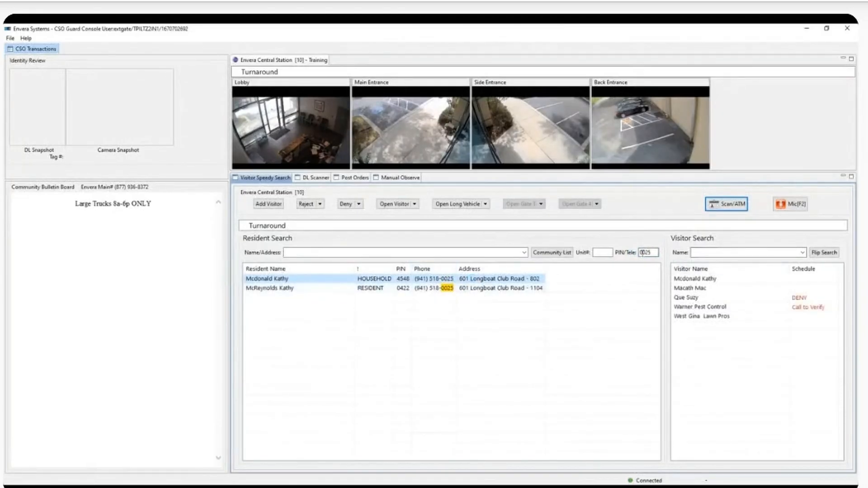
click(655, 253)
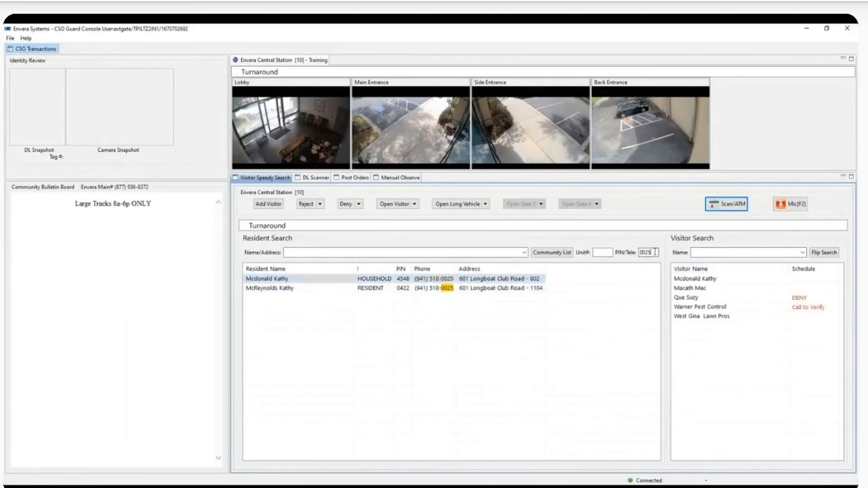
drag(655, 253, 618, 261)
text(4548)
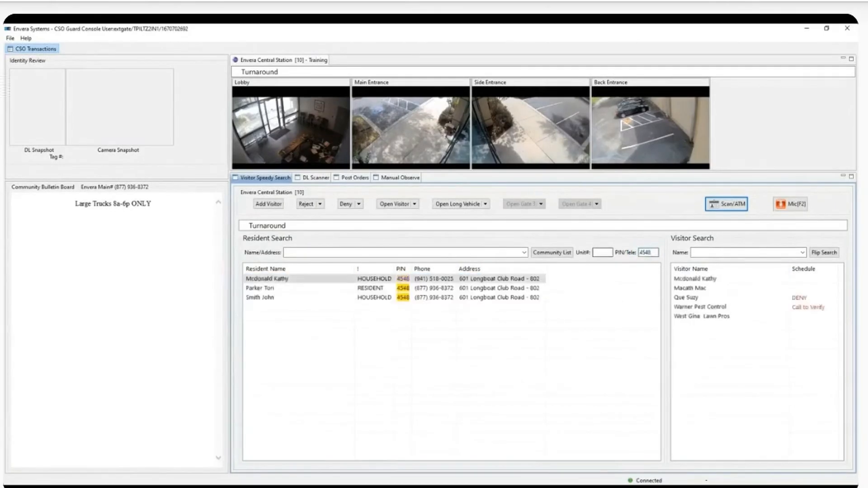
double_click(432, 280)
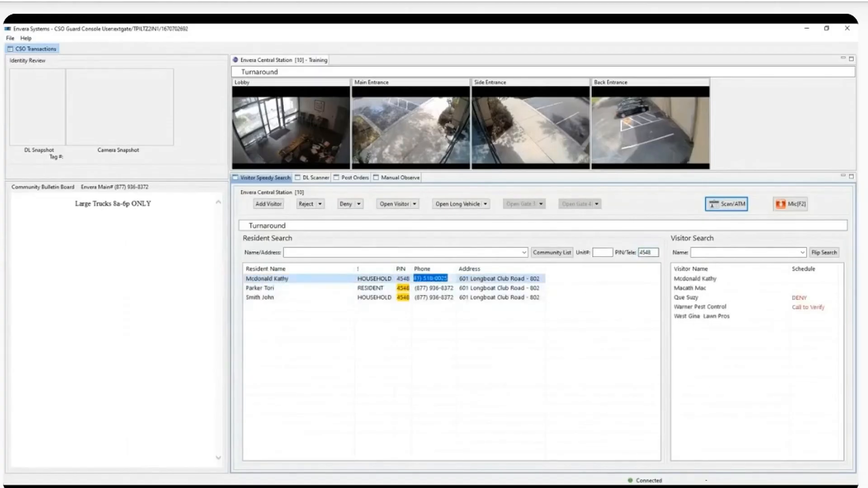
click(307, 253)
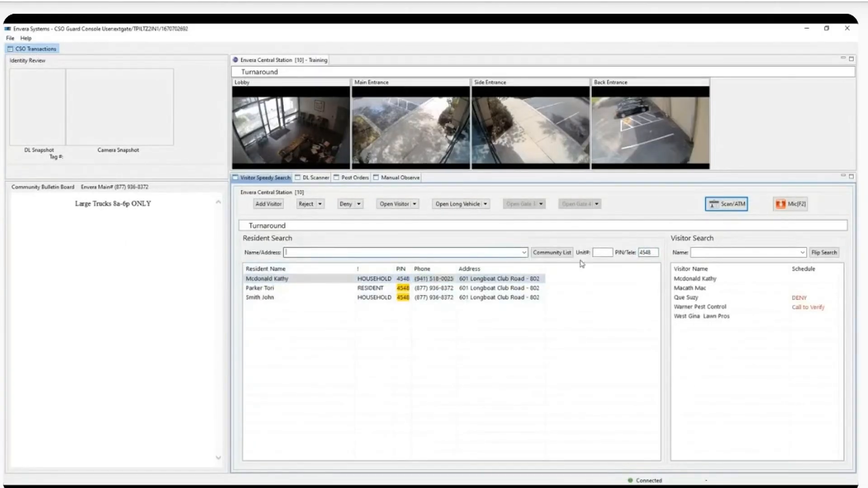
Step: Delete the PIN/Tele search value to clear the results
double_click(654, 252)
key(BackSpace)
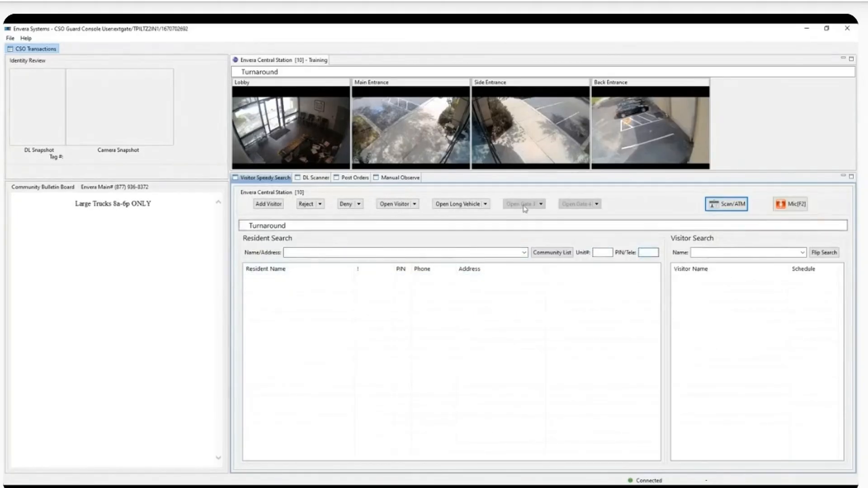
click(301, 253)
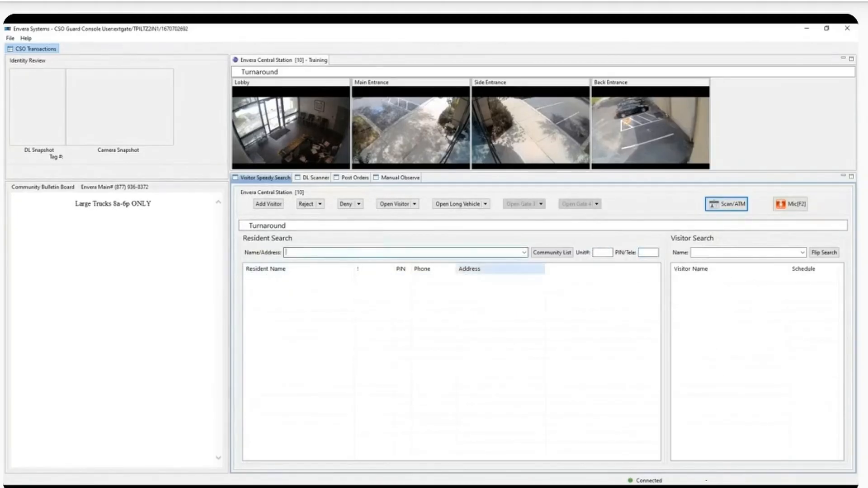
click(601, 254)
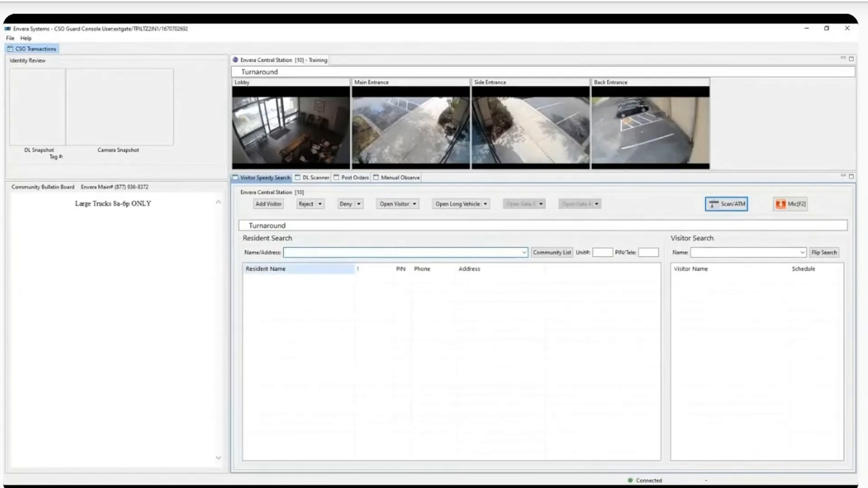
text(comm)
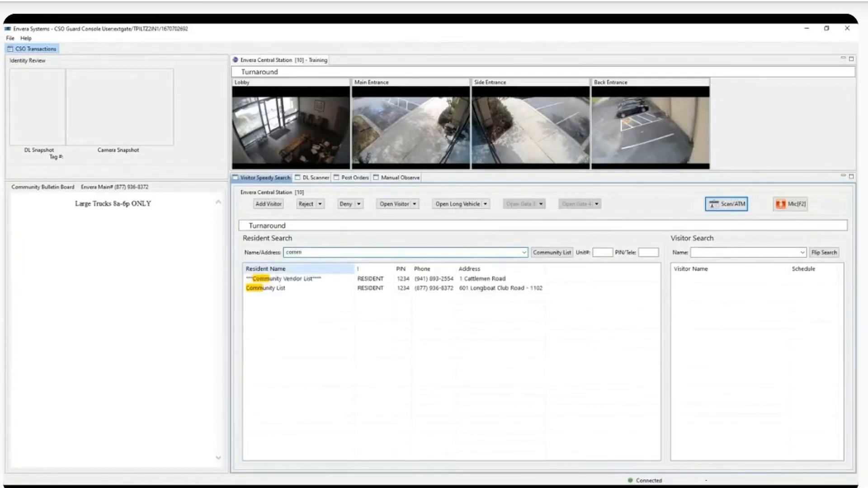
text(uni)
key(BackSpace)
key(BackSpace)
key(BackSpace)
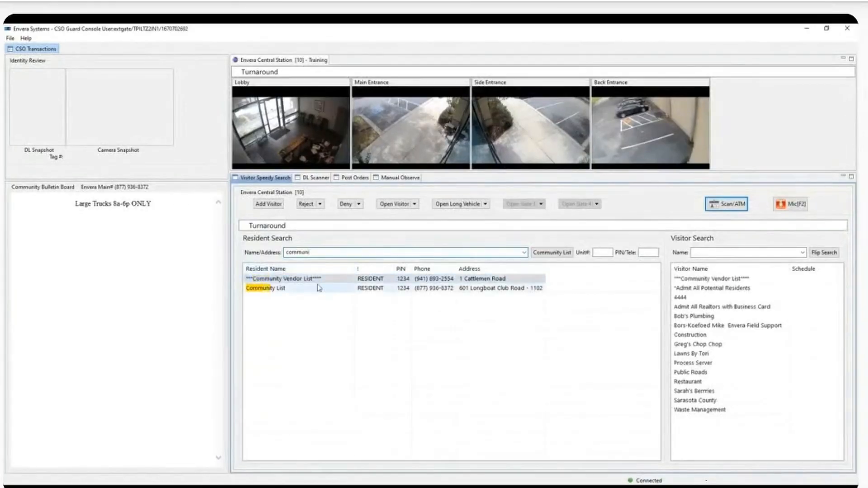
key(BackSpace)
key(BackSpace)
key(BackSpace)
key(BackSpace)
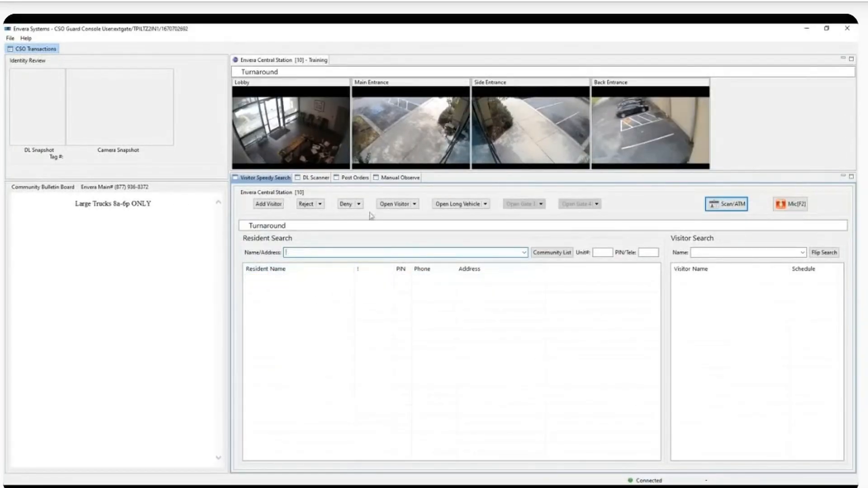
click(563, 254)
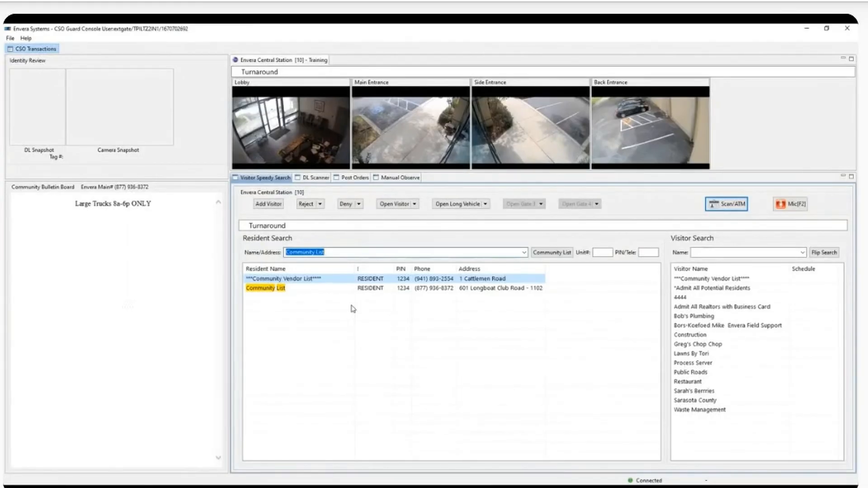
key(BackSpace)
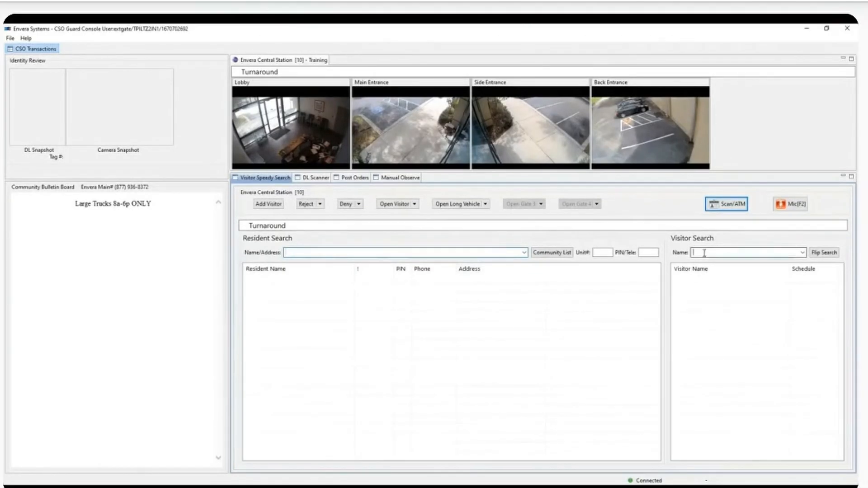
Step: Search visitors for 'pet', review each visitor's host residents, then enter 'park' as the visitor name
click(705, 253)
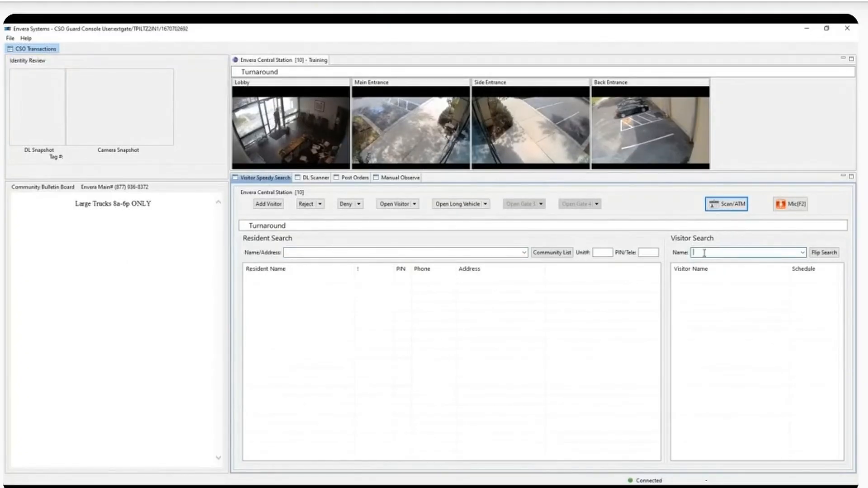
text(pe)
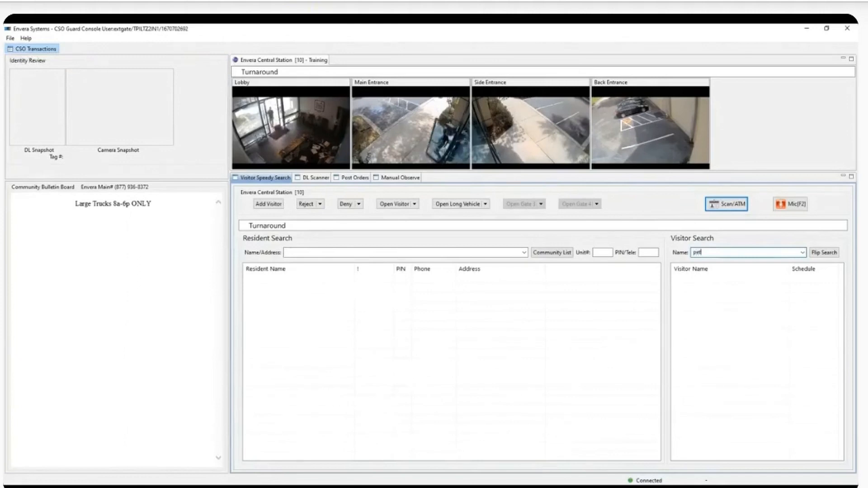
text(t)
key(Return)
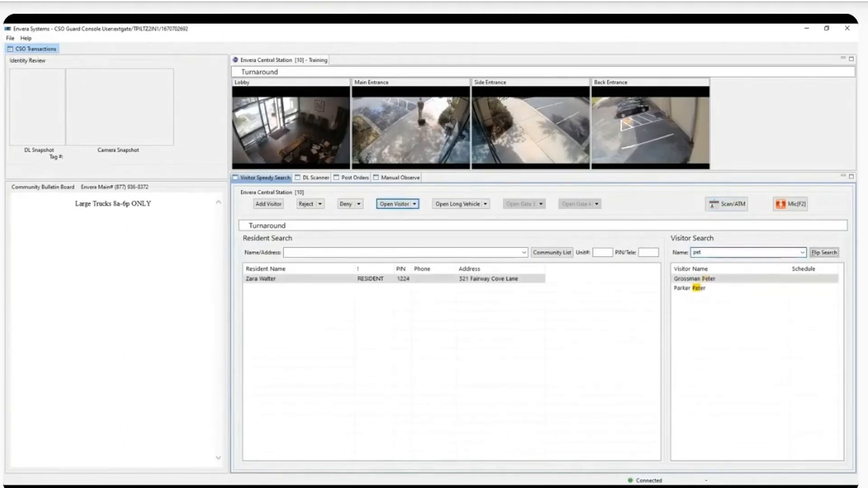
click(700, 289)
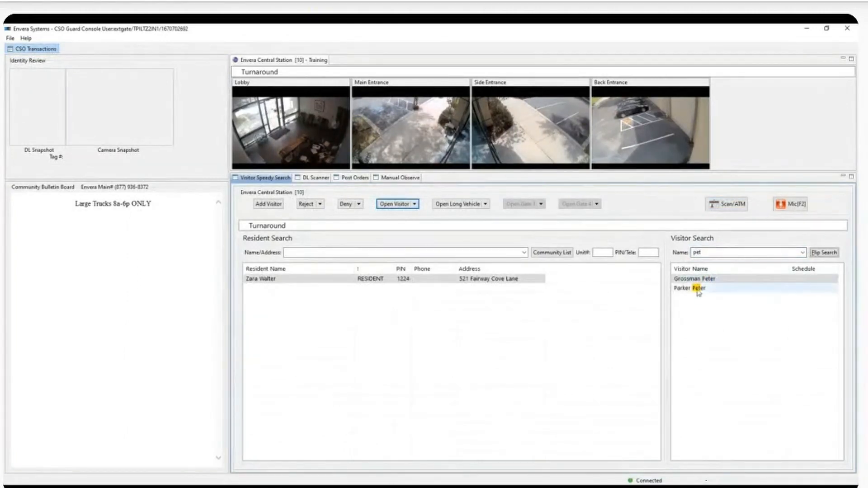
click(720, 280)
click(708, 290)
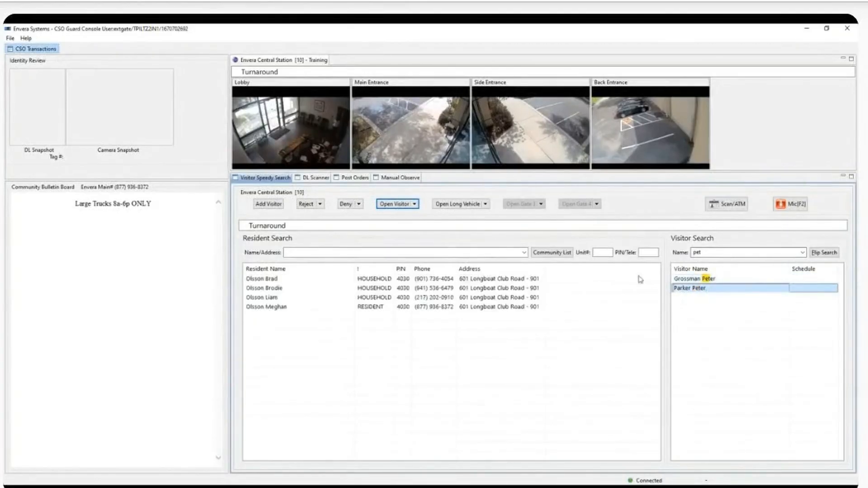
click(330, 311)
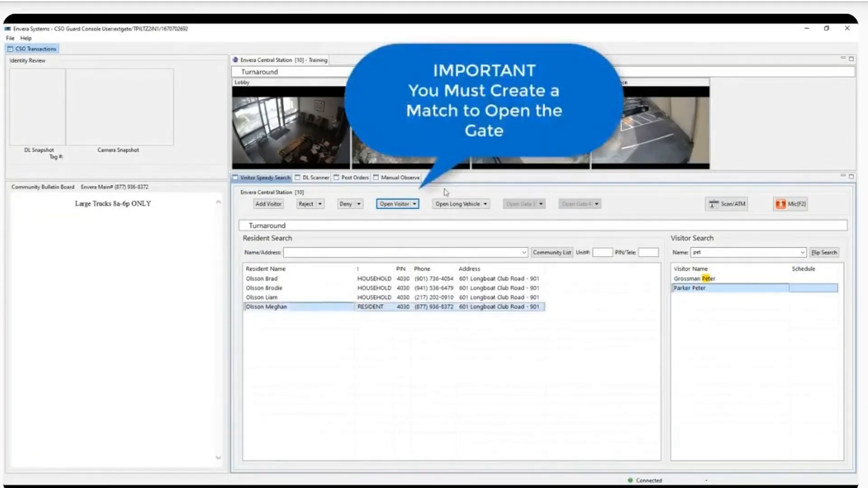
click(726, 254)
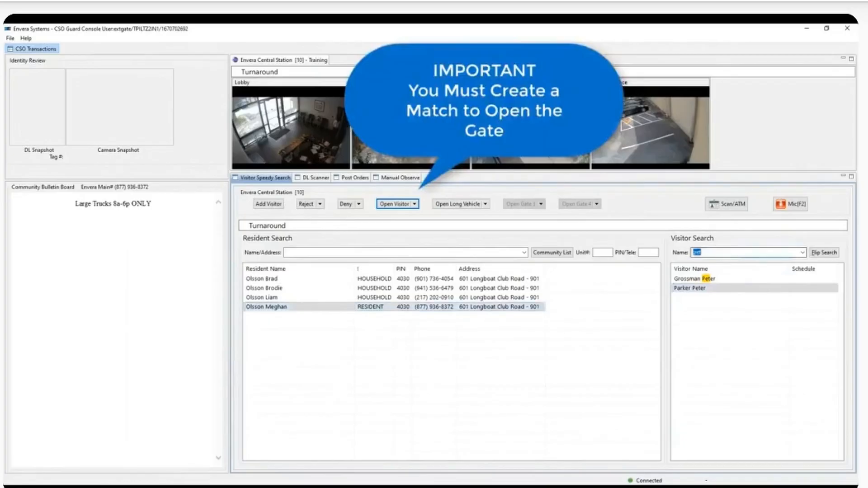
text(park)
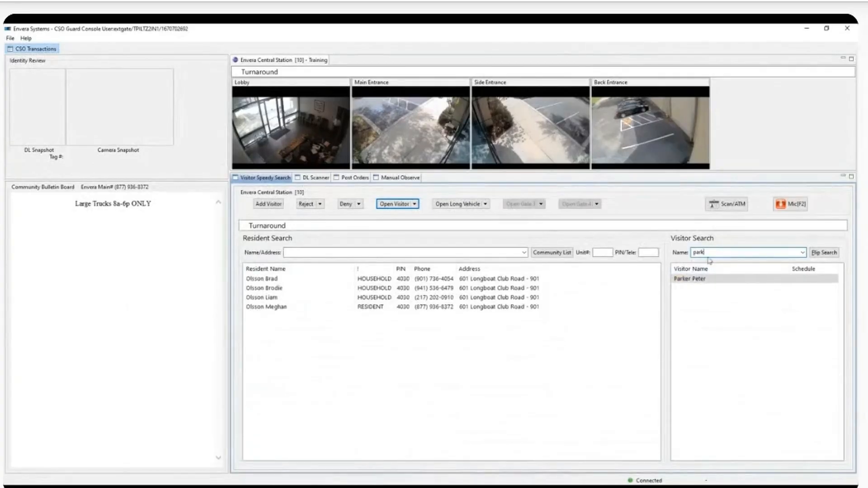
Step: Flip the 'park' search into resident search, load the matching resident's visitors, and select one
click(830, 254)
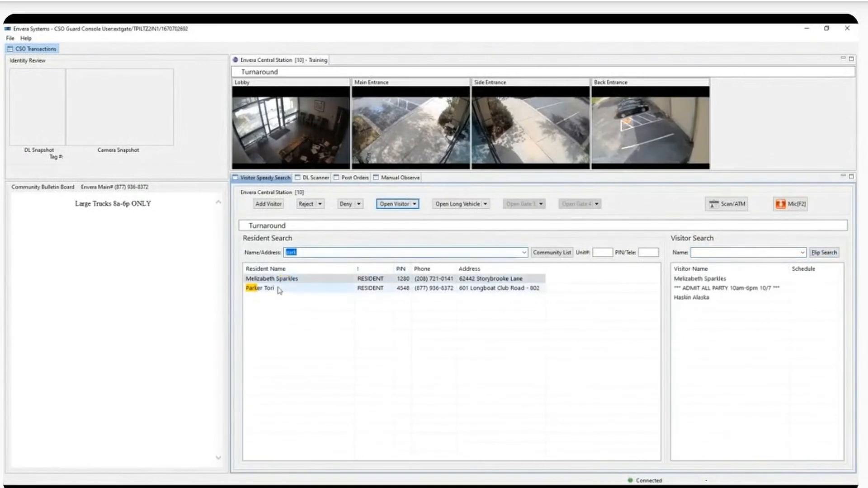
click(279, 290)
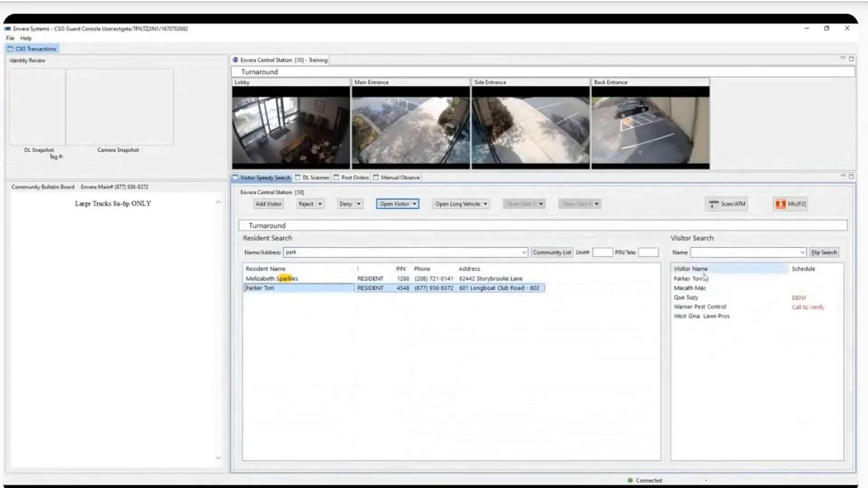
click(707, 288)
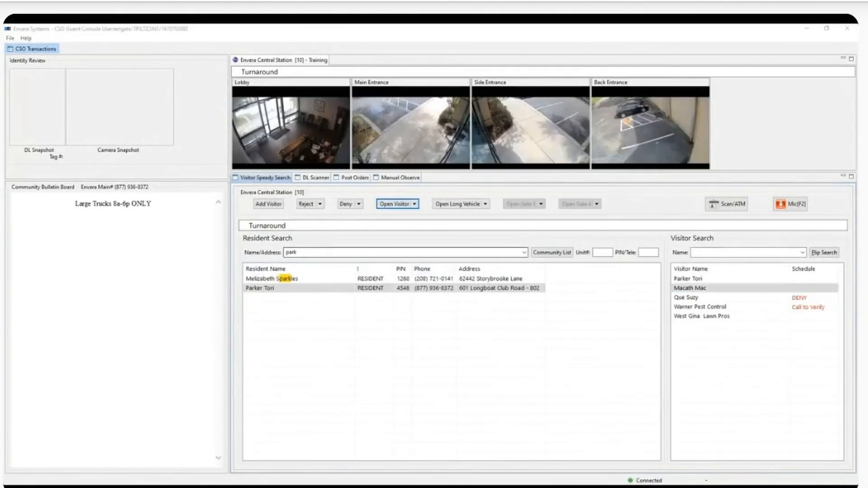
click(525, 253)
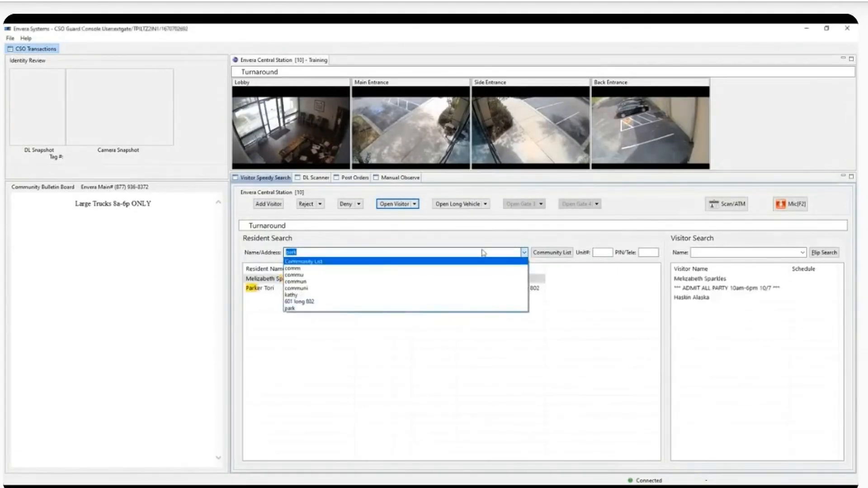
click(305, 302)
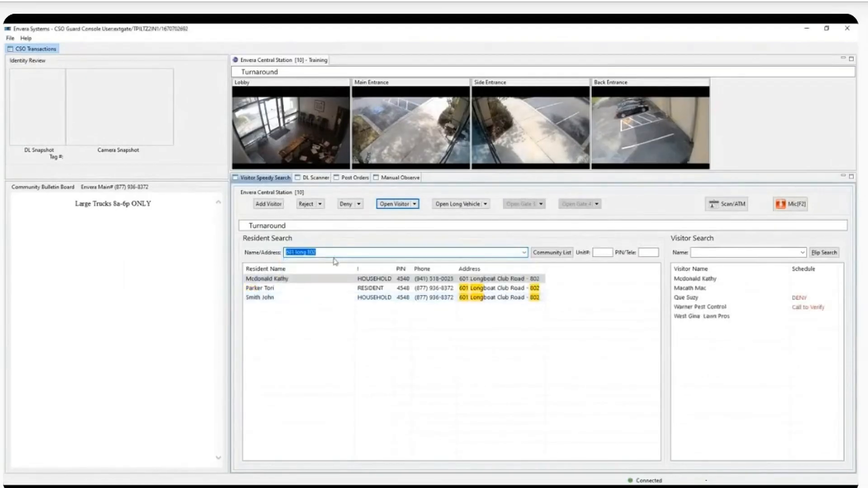
click(802, 253)
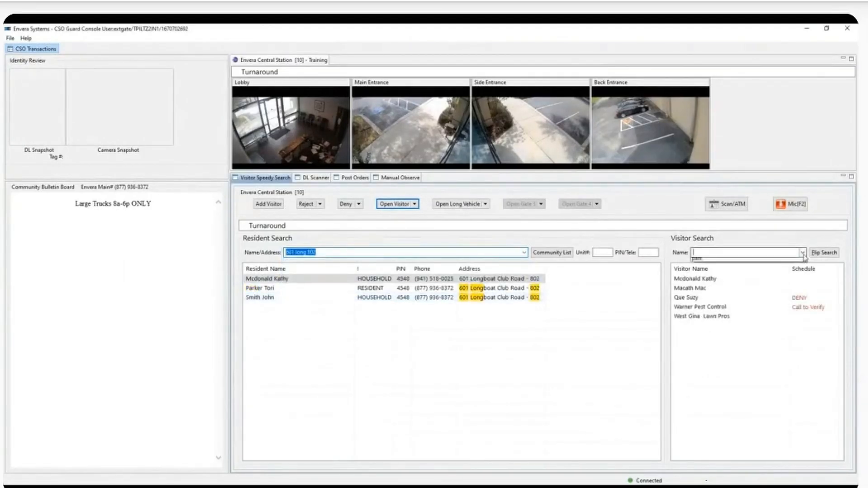
click(796, 259)
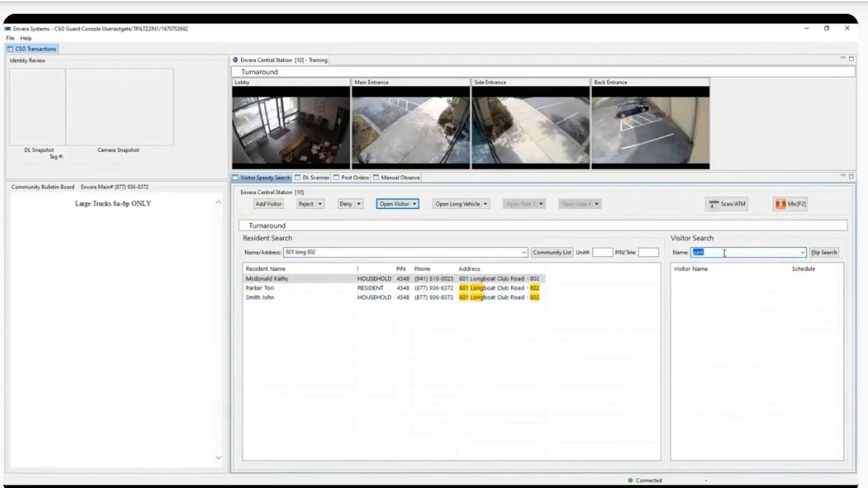
click(349, 252)
key(BackSpace)
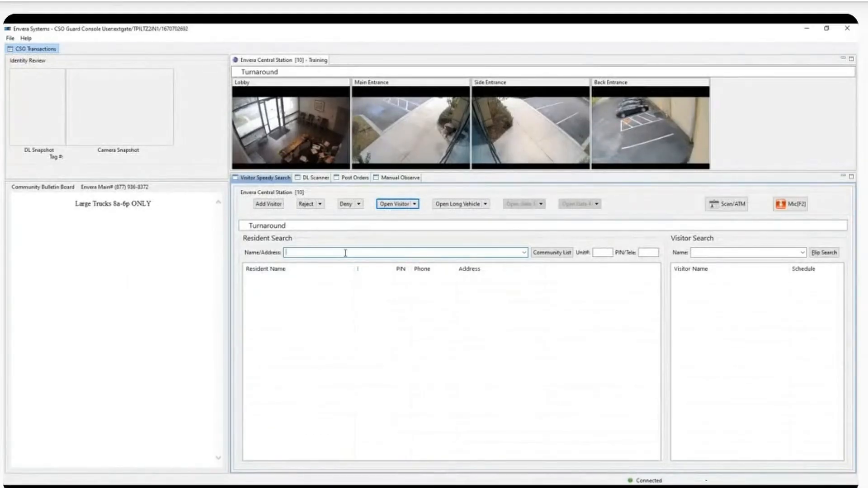
Step: Search residents for 'parker', select her, and open the Call Resident dialog via Add Visitor
text(parker)
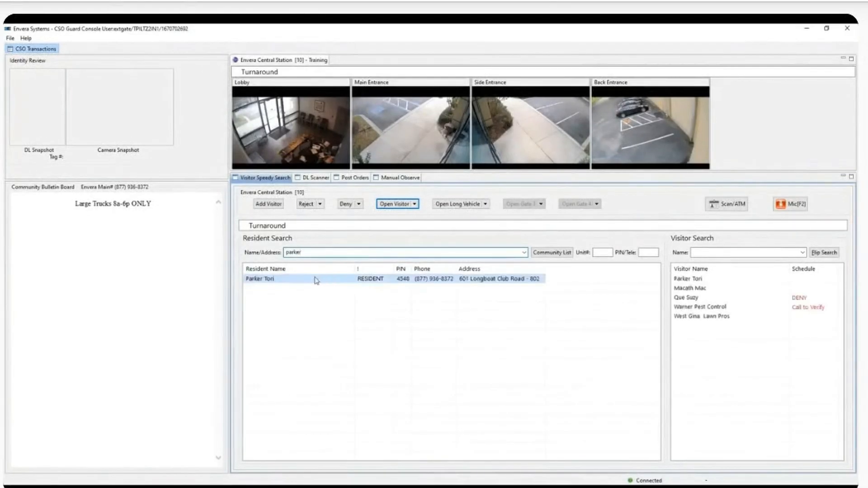
click(318, 280)
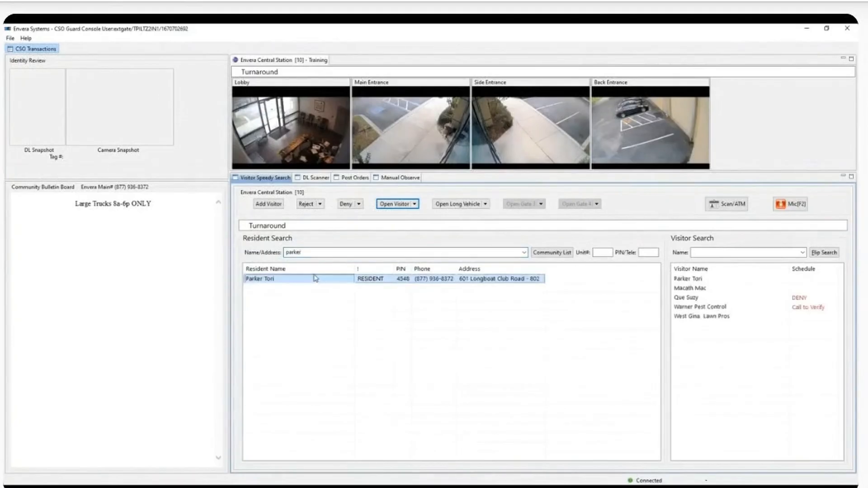
click(264, 205)
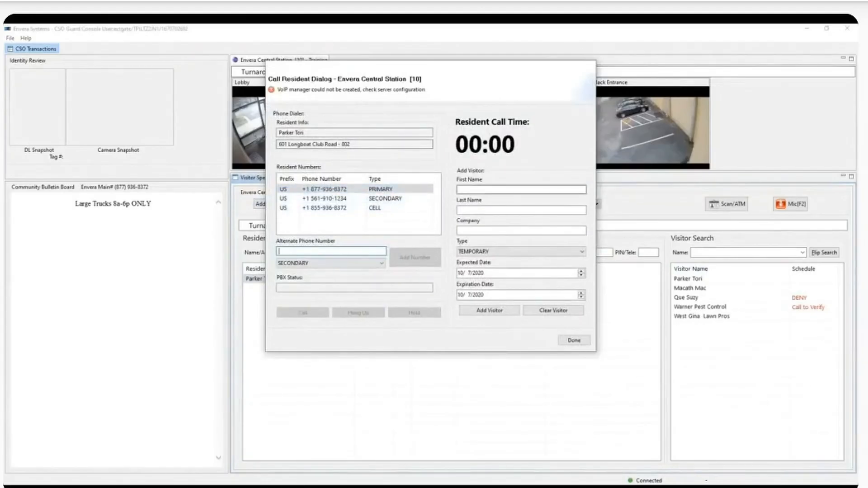
Step: Enter the visitor's first and last name and the company 'Lawns R US'
click(499, 191)
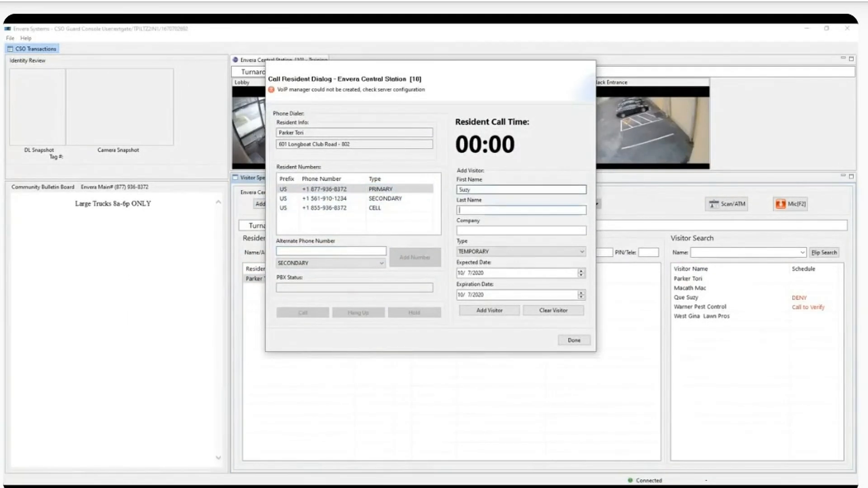
key(Tab)
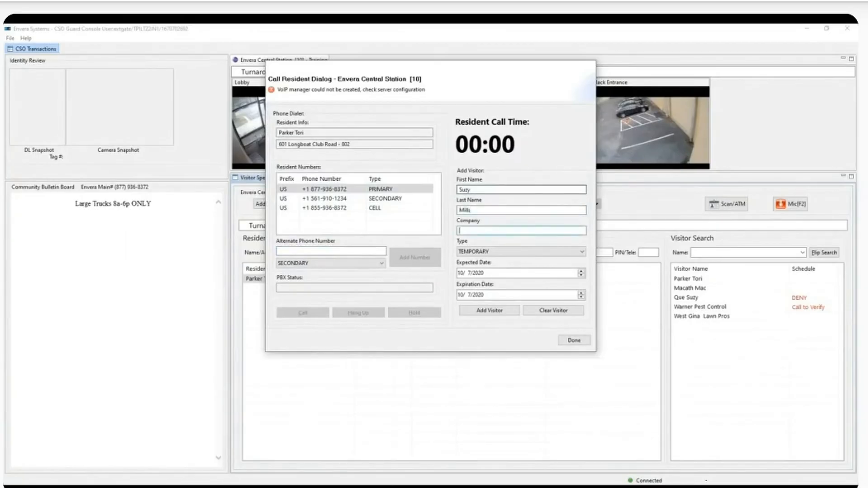
text(Lawns R US)
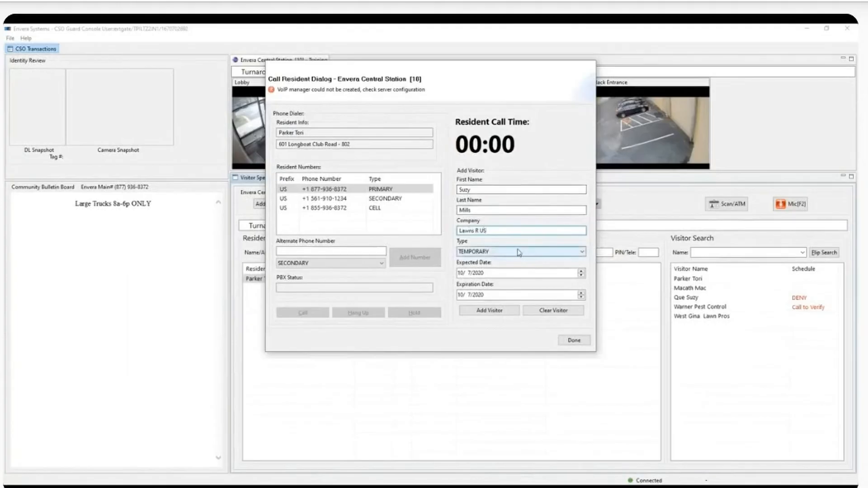
Step: Set the visitor type to PERMANENT after briefly picking TEMPORARY and ONETIME
click(519, 252)
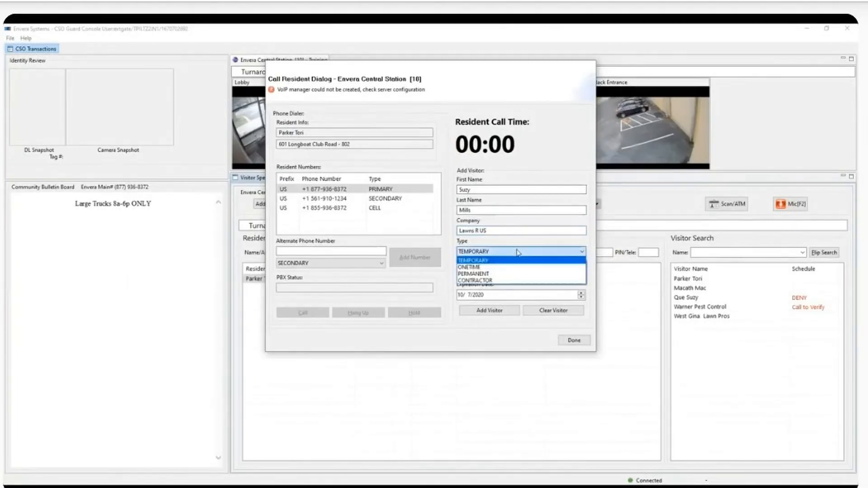
click(492, 261)
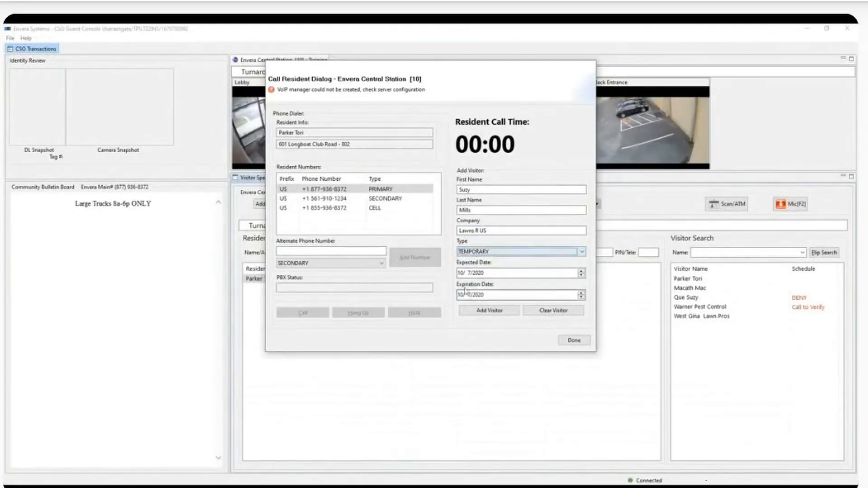
click(508, 252)
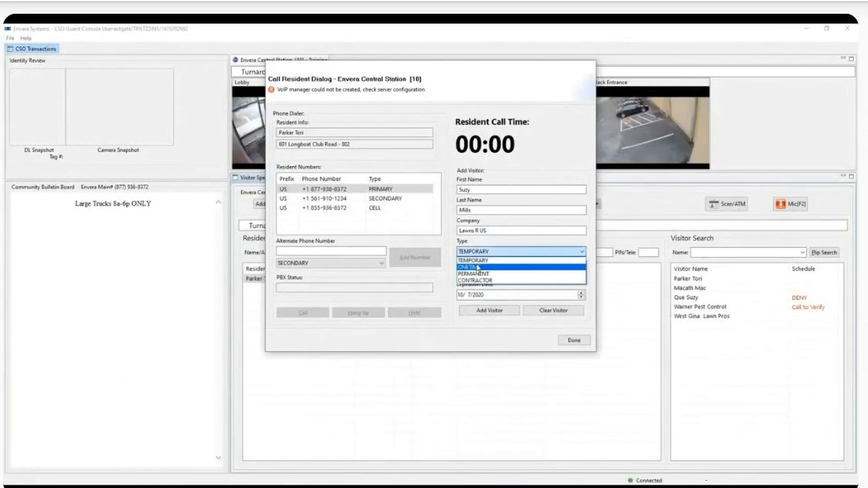
click(480, 268)
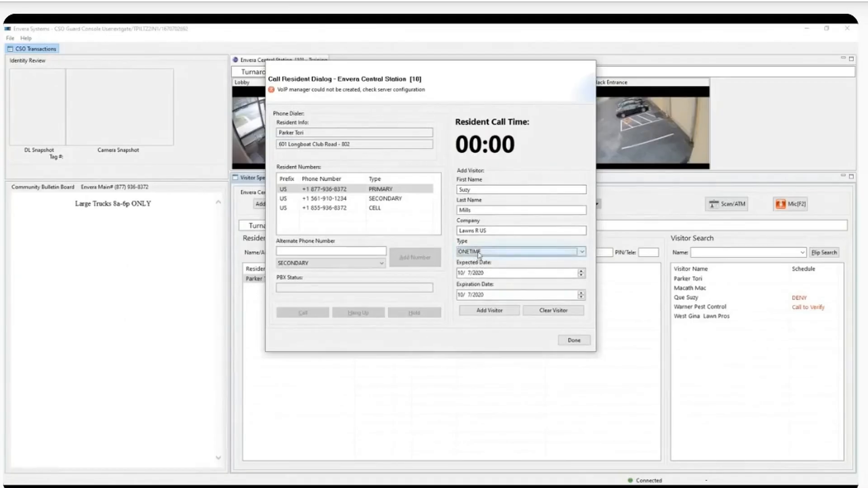
click(479, 254)
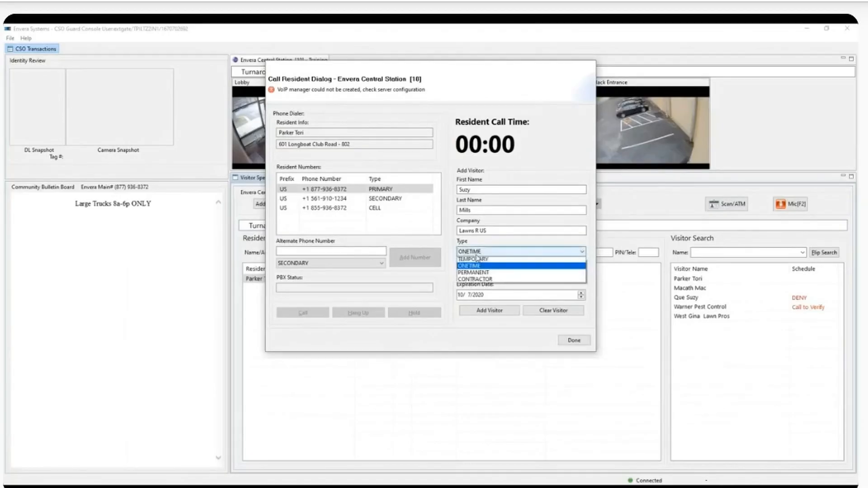
click(478, 272)
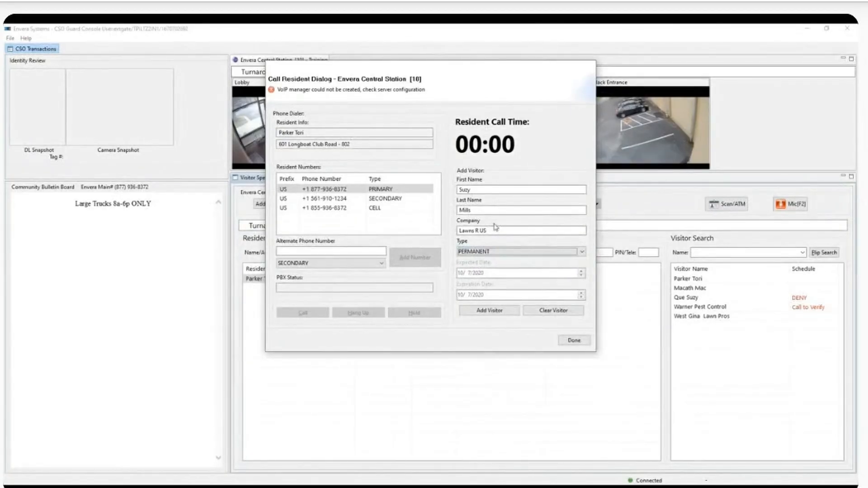
Step: Add Lawns R US as a CONTRACTOR visitor with expiration date 11/15/2020
click(512, 257)
click(482, 278)
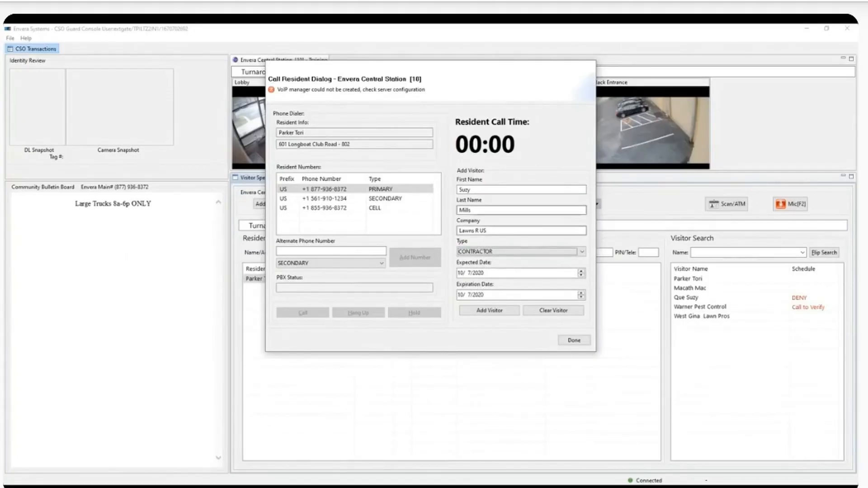
click(581, 297)
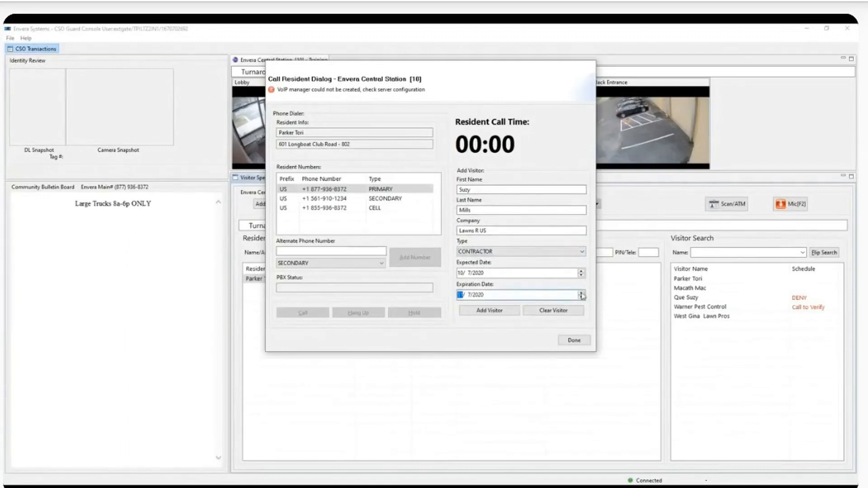
text(11/15)
key(Tab)
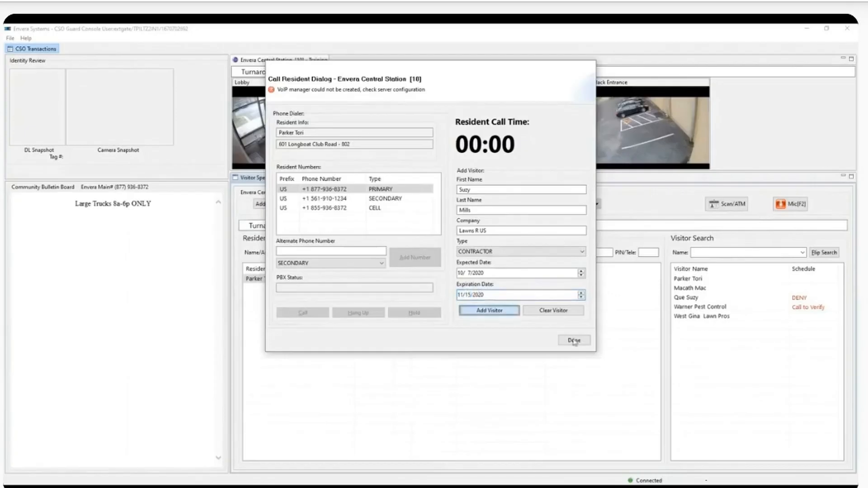
click(498, 311)
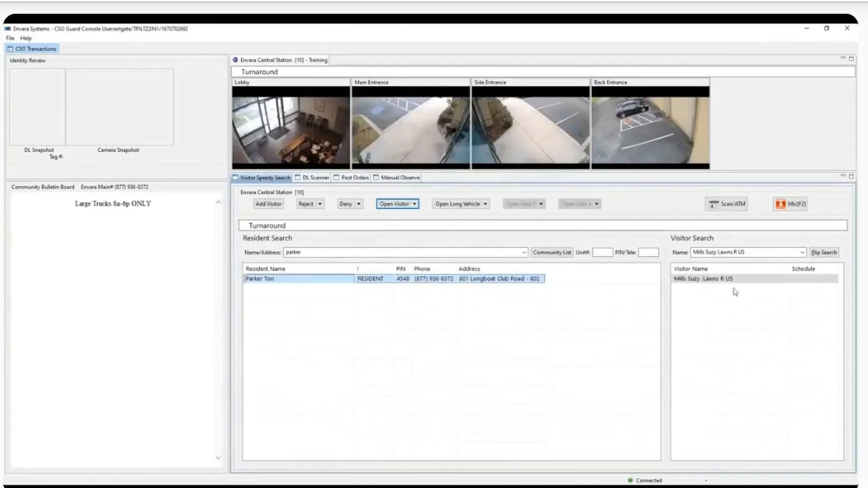
click(727, 279)
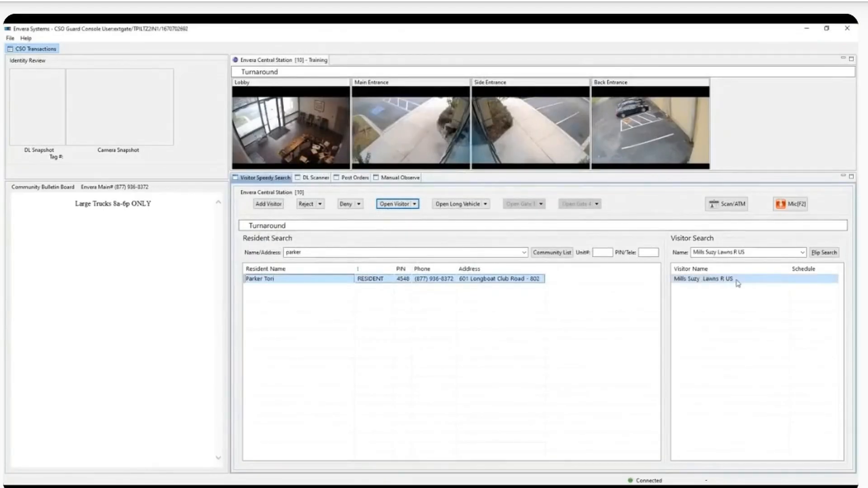
click(273, 204)
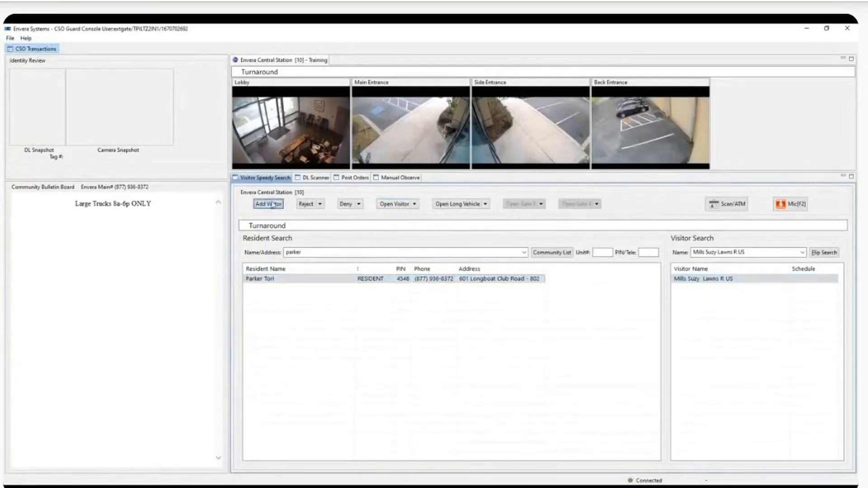
click(473, 189)
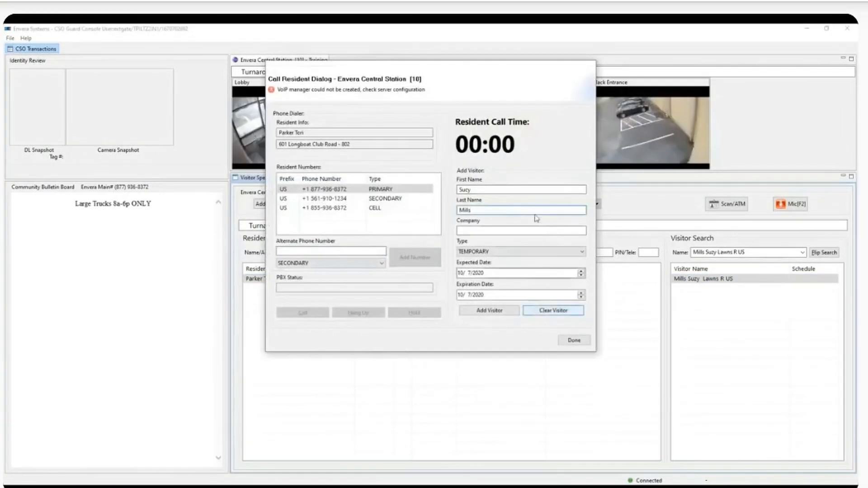
click(570, 312)
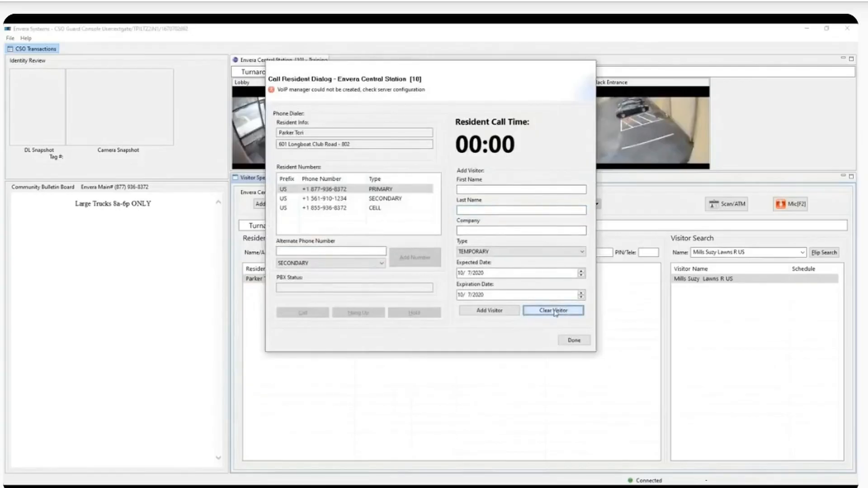
click(573, 340)
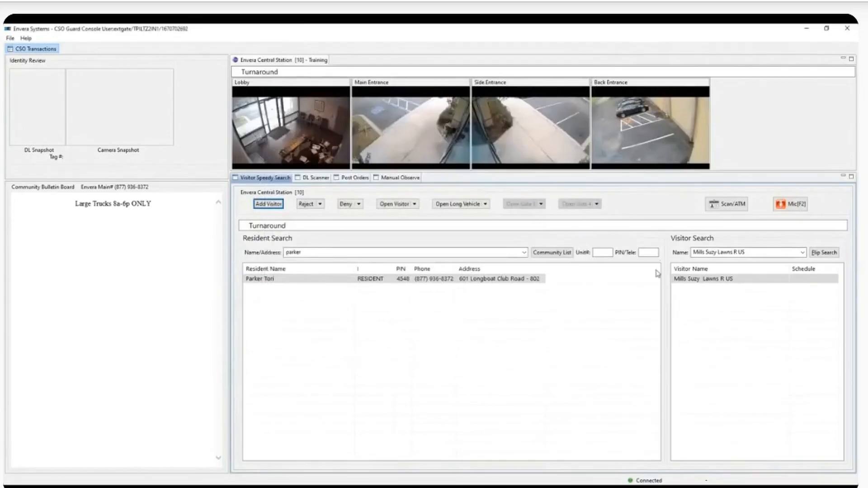
Step: Clear the visitor name search so all of the resident's visitors are listed
click(402, 206)
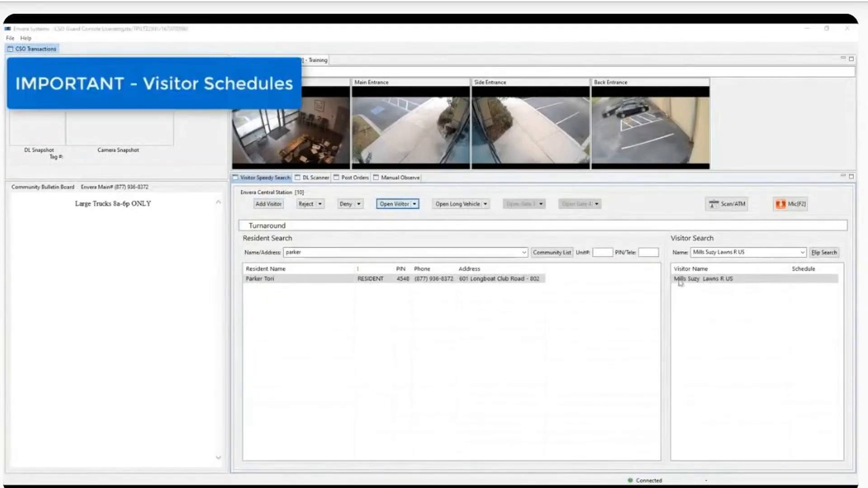
triple_click(746, 253)
key(BackSpace)
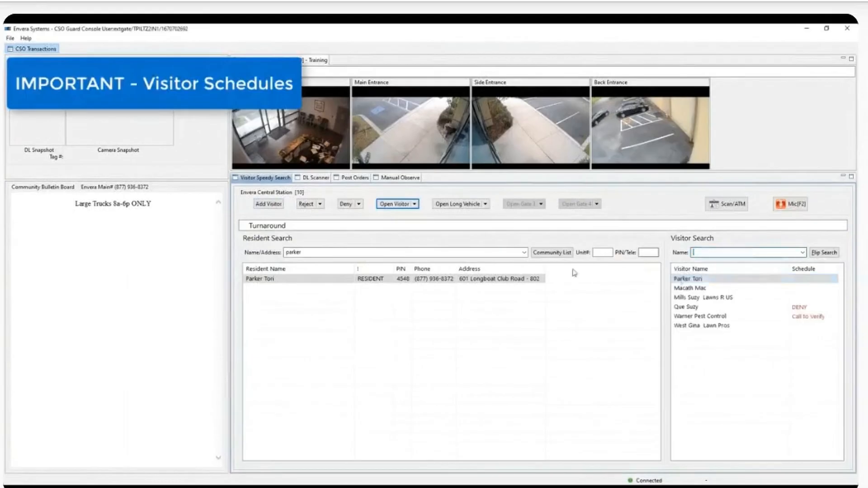
double_click(429, 279)
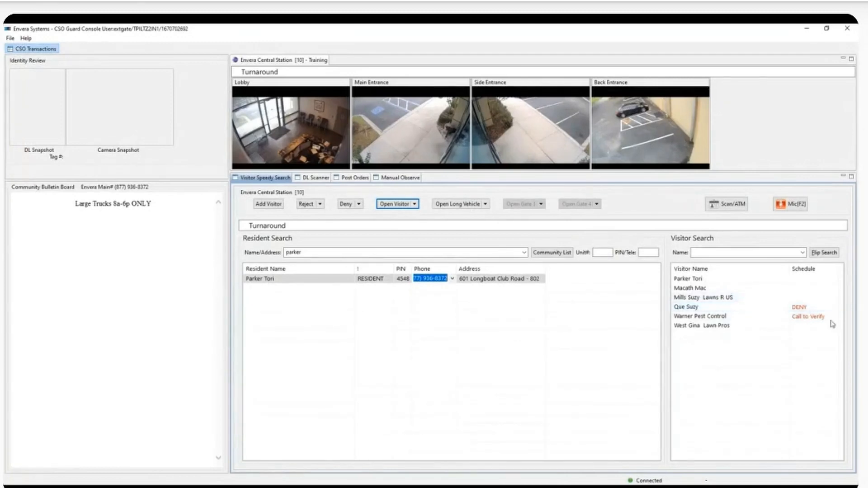
Step: Check Warner Pest Control's schedule: Tuesdays 08:00AM–12:00PM, 2020-10-05 to 2020-10-31
click(814, 320)
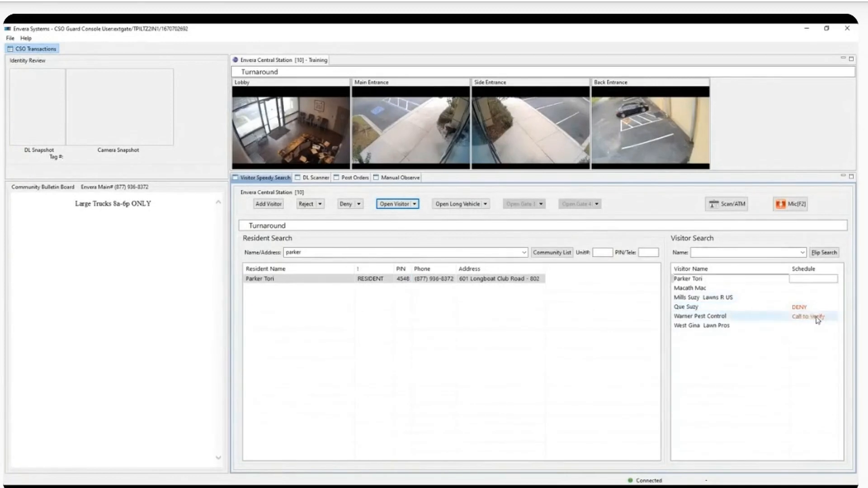
mouse_move(809, 318)
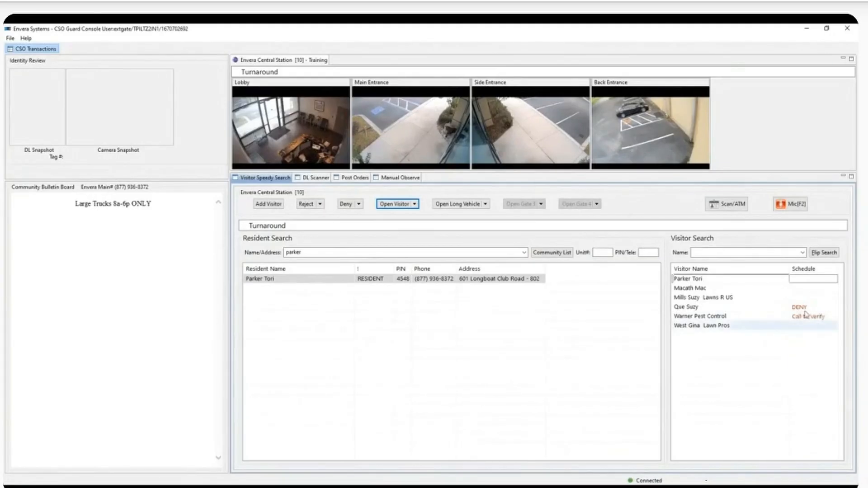
mouse_move(811, 293)
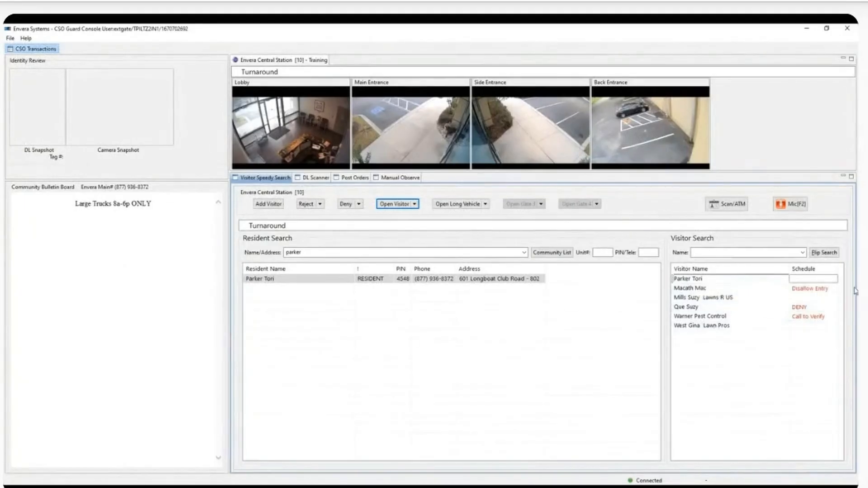
Step: Try admitting the Disallow Entry visitor and dismiss the out-of-allowed-times warning
click(835, 290)
click(397, 206)
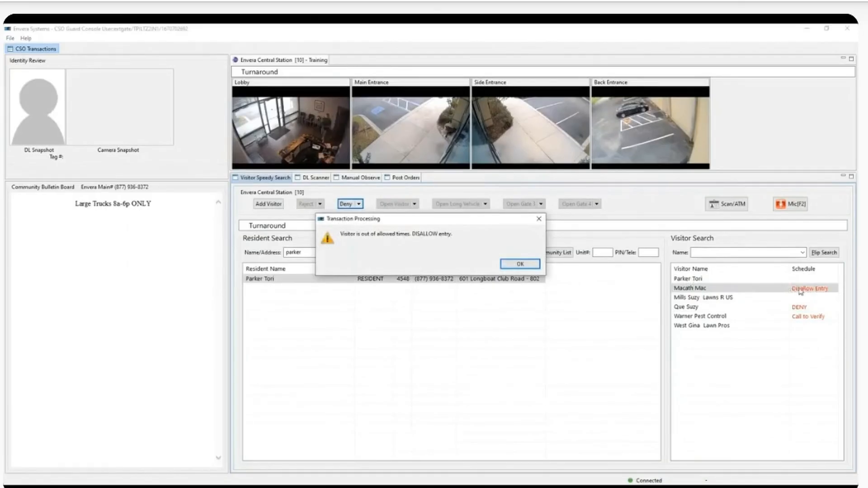
click(521, 264)
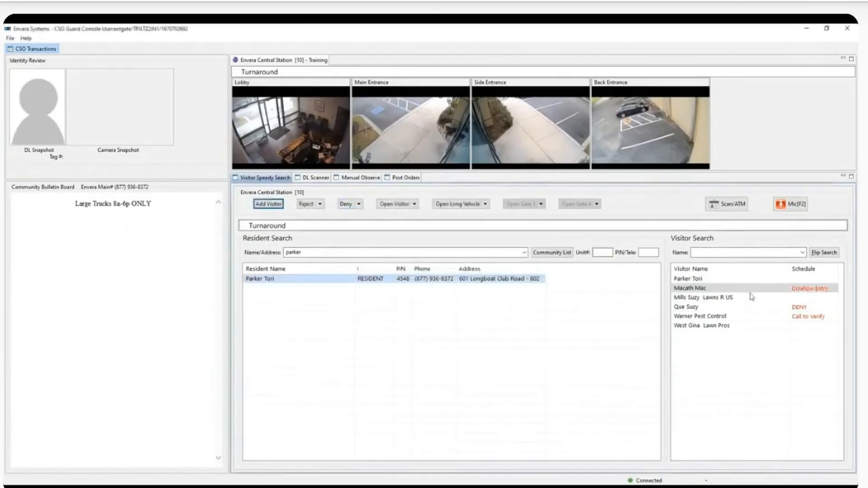
Step: Try admitting Warner Pest Control and the DENY visitor, answering that the resident gave no permission
click(814, 318)
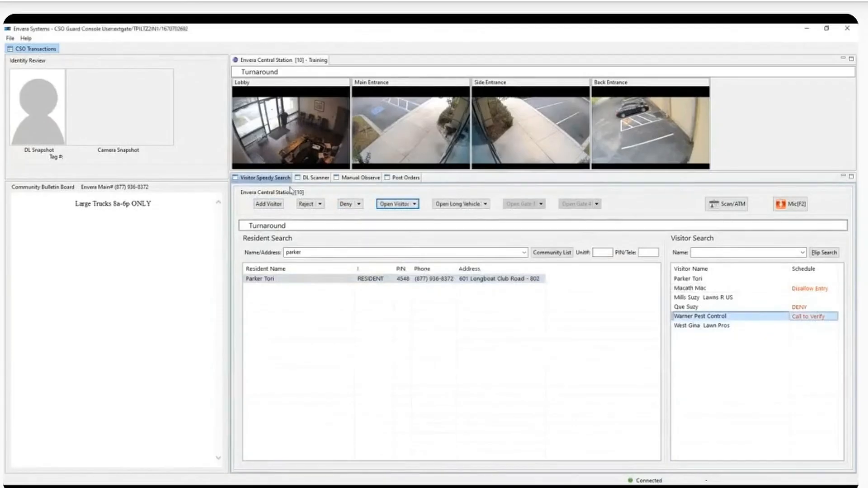
click(388, 205)
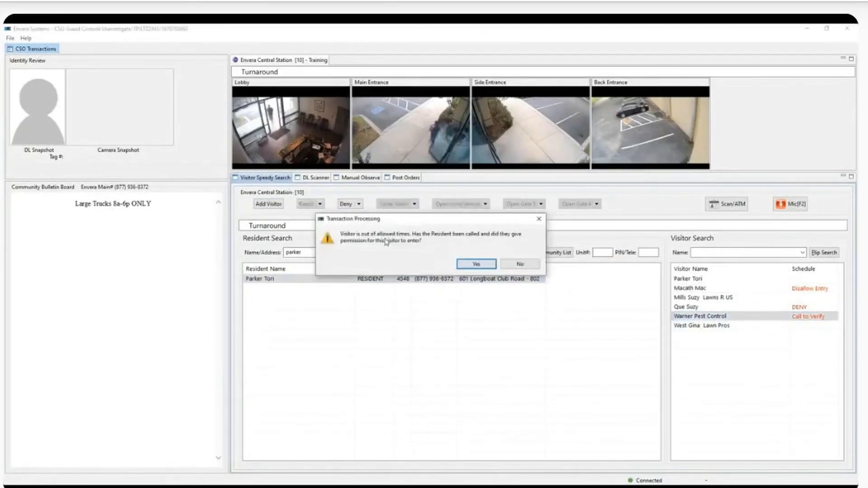
click(521, 266)
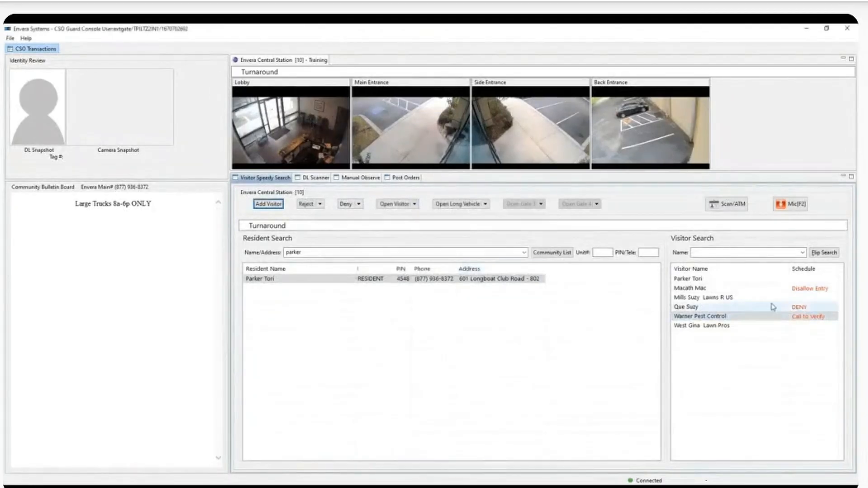
click(785, 310)
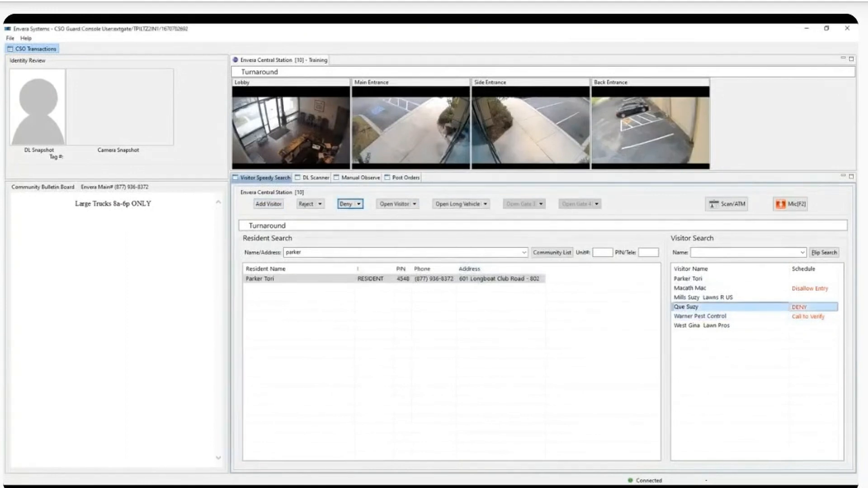
click(396, 204)
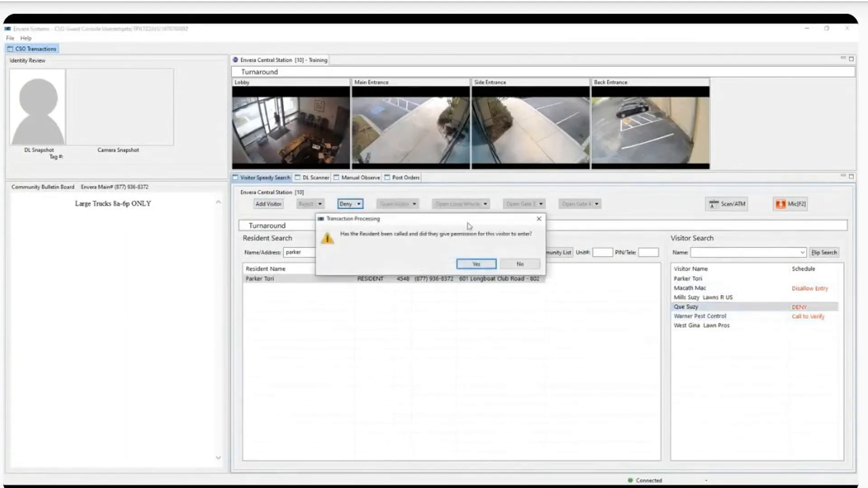
click(520, 264)
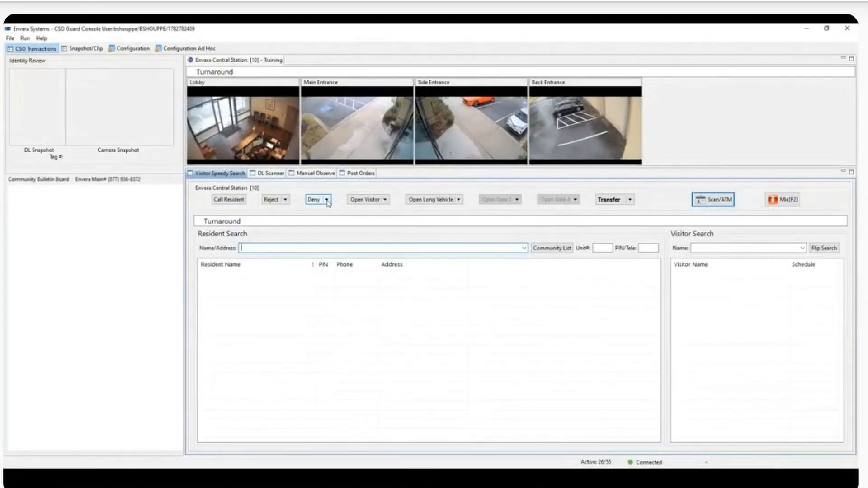
Step: Review the deny reasons without choosing one, then bring up the reject reasons list
click(327, 201)
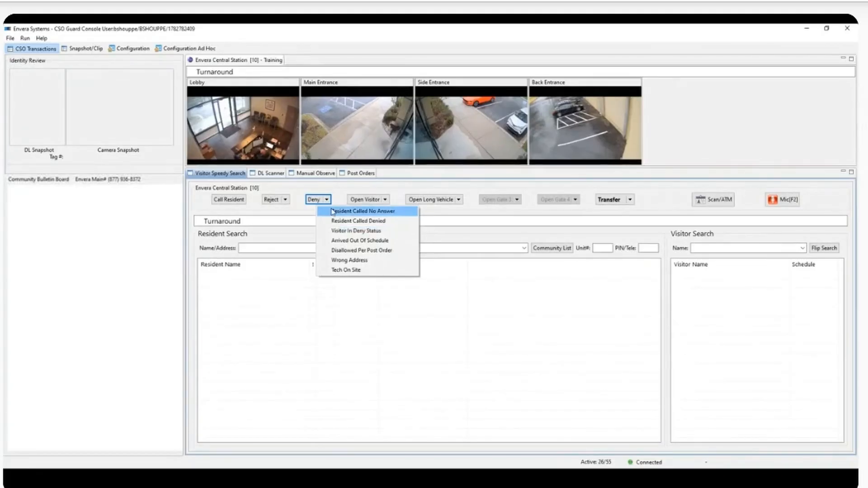
click(333, 211)
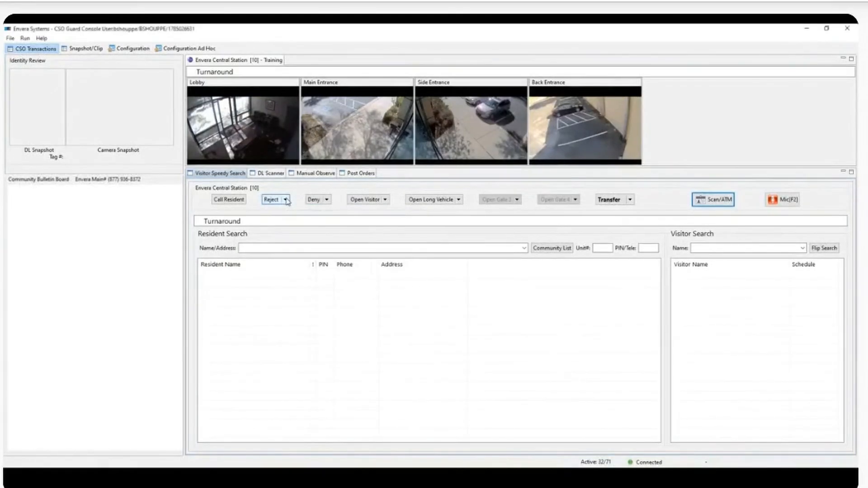
click(285, 200)
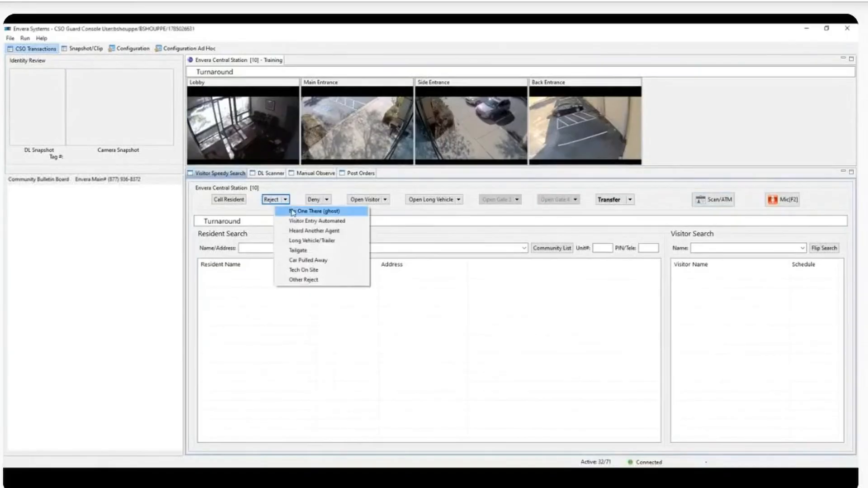